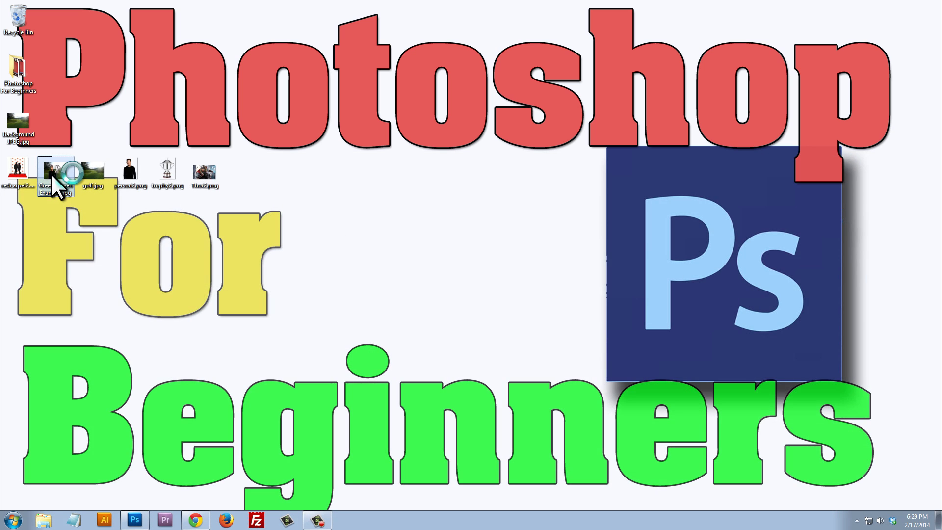
- View the Green Screen Example picture, then close the viewer and return to Photoshop
double_click(51, 172)
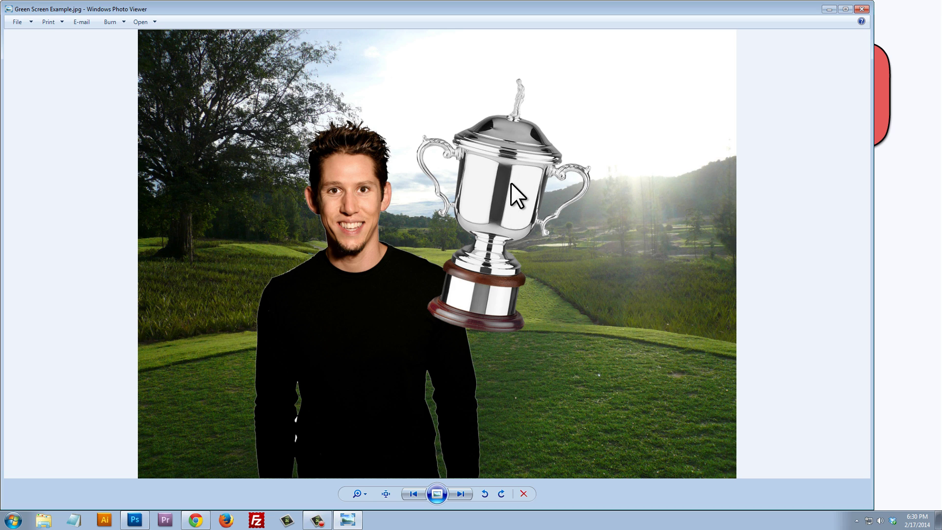
key("alt+F4")
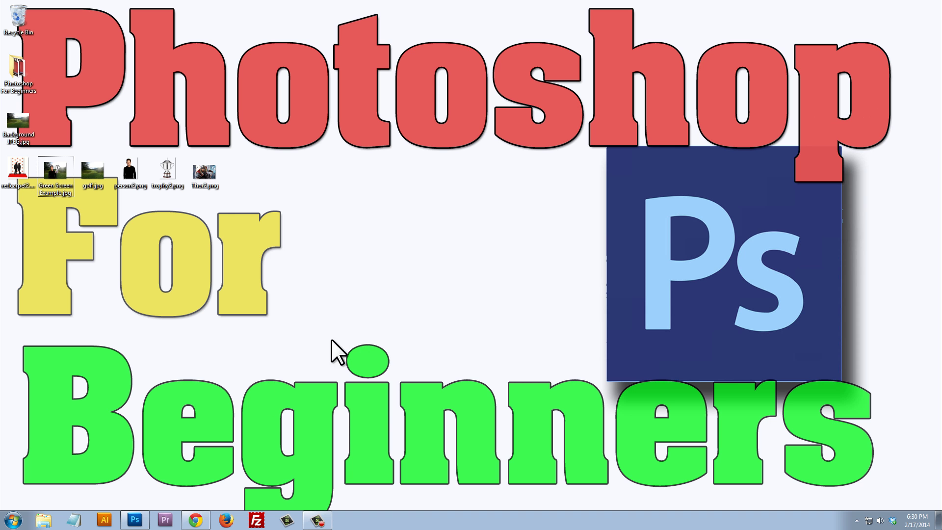
left_click(134, 518)
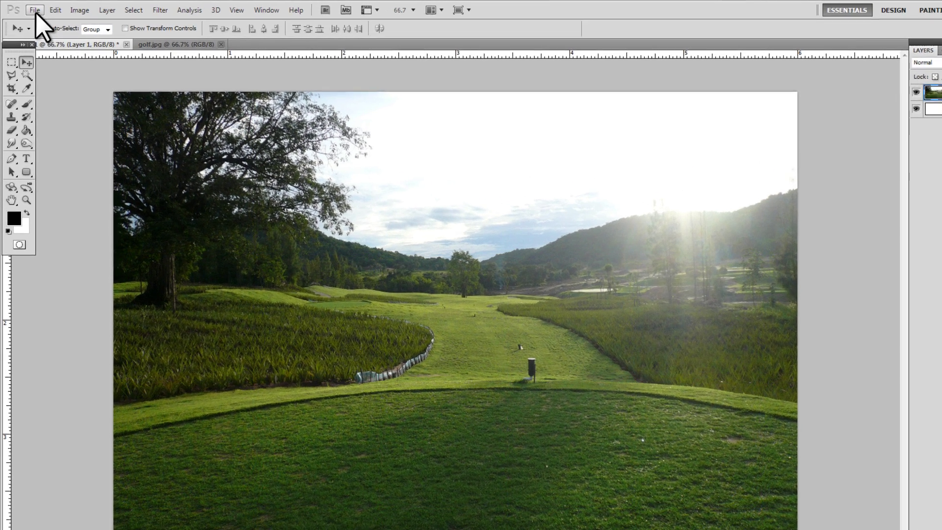
- Create a new 6 x 4 inch document at 300 pixels/inch in RGB Color
left_click(30, 9)
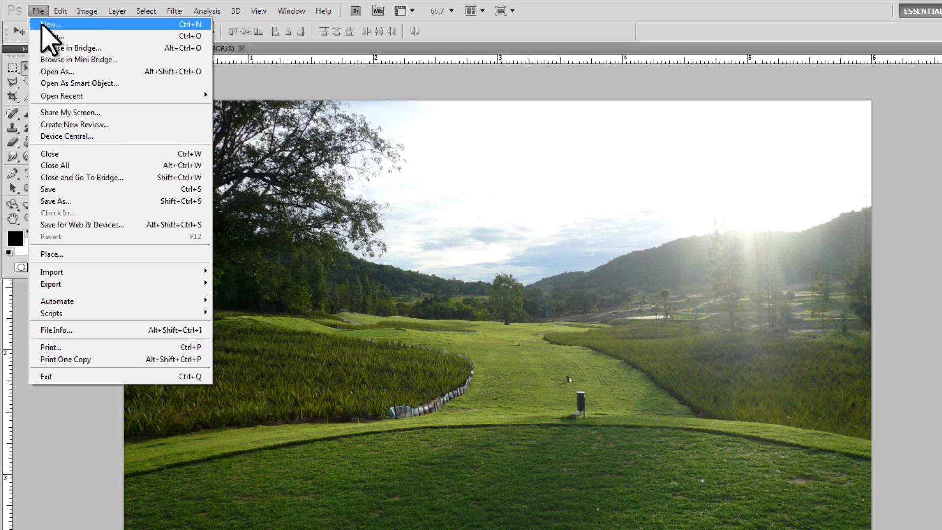
left_click(44, 25)
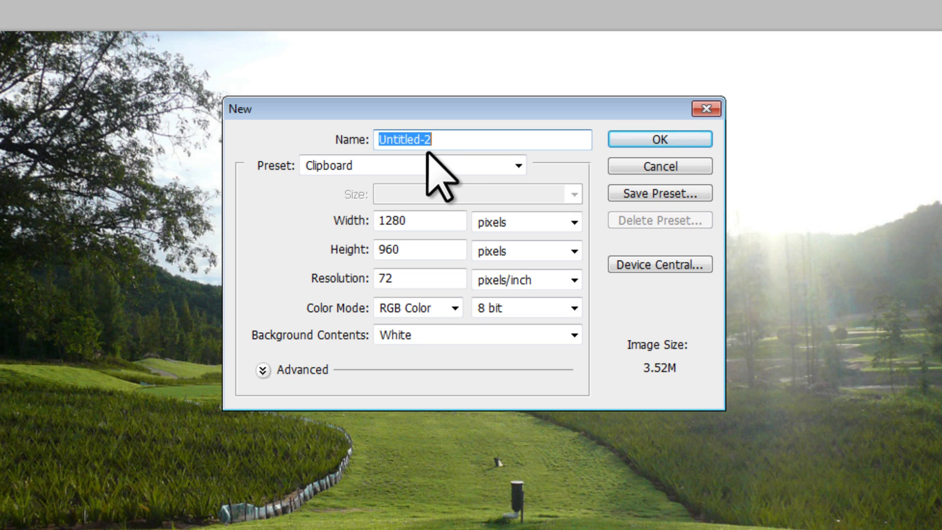
left_click(519, 223)
left_click(499, 255)
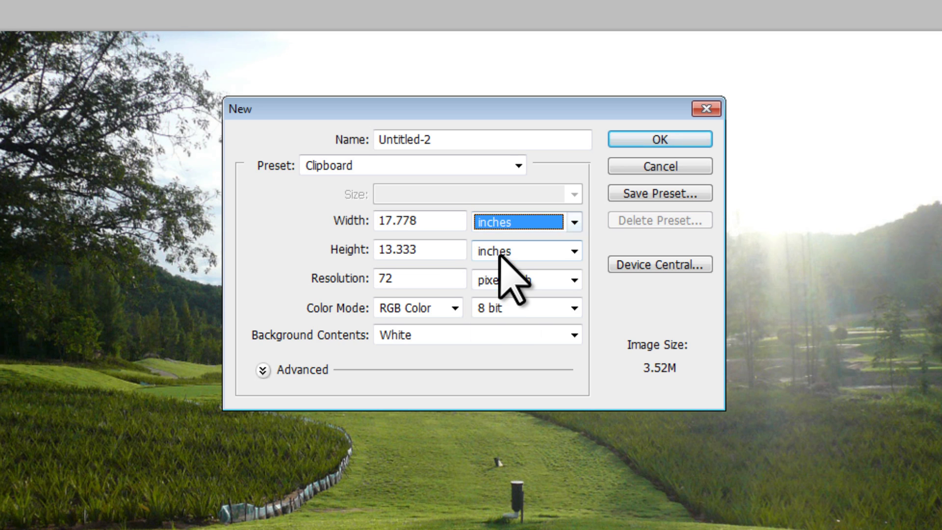
left_click_drag(458, 221, 322, 216)
type("6")
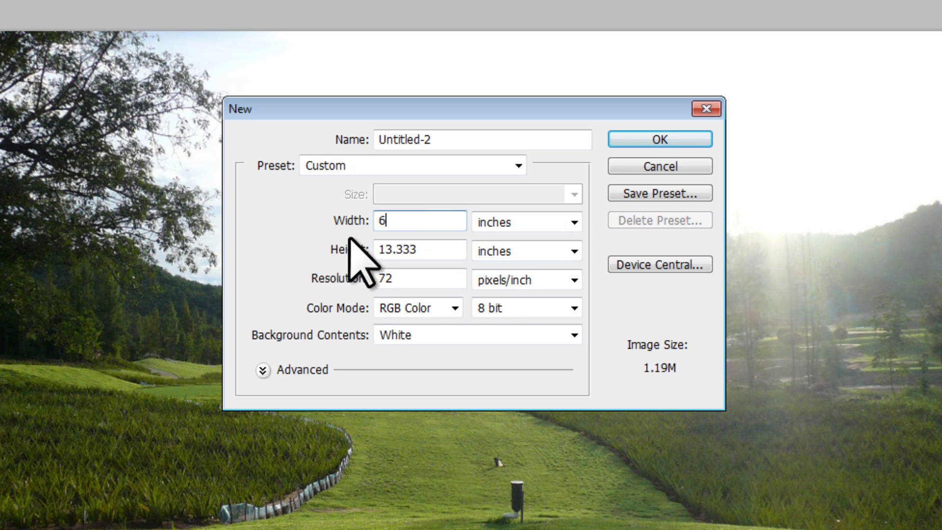
left_click_drag(451, 250, 310, 263)
type("4")
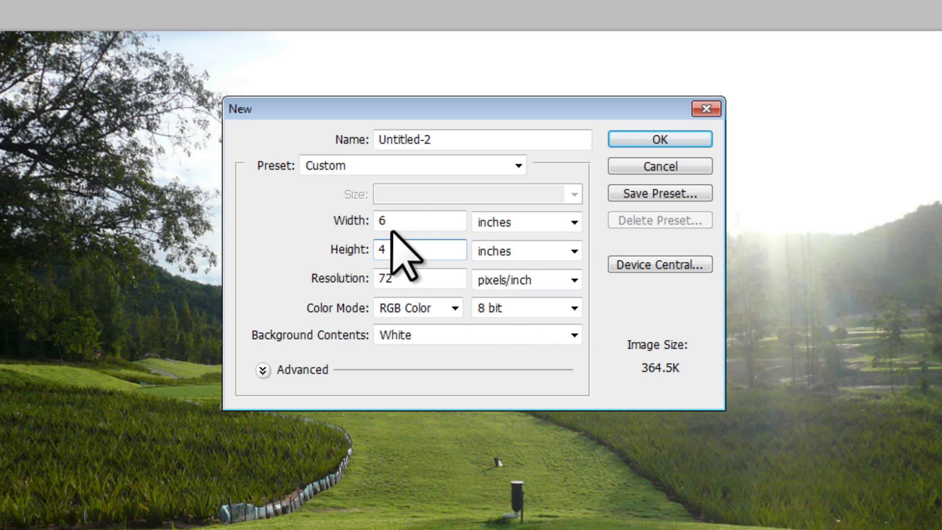
left_click(336, 252)
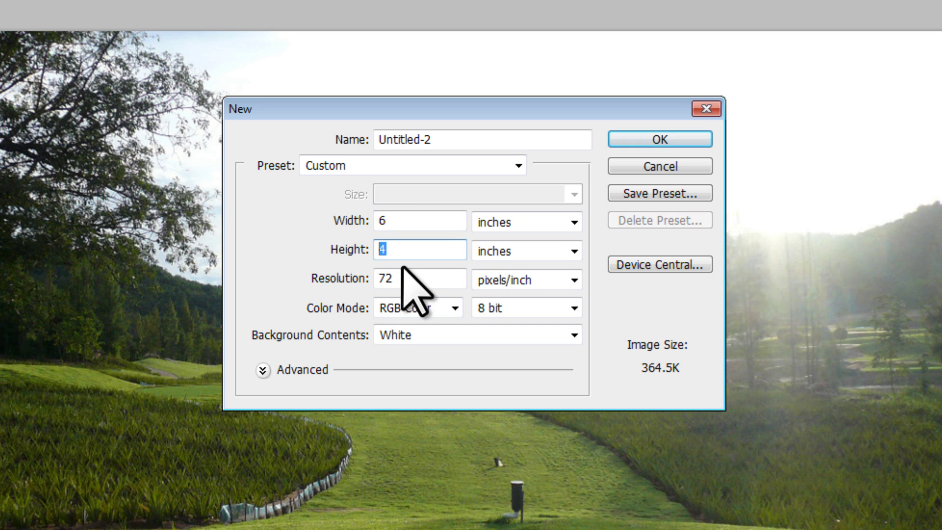
left_click_drag(410, 277, 299, 272)
type("300")
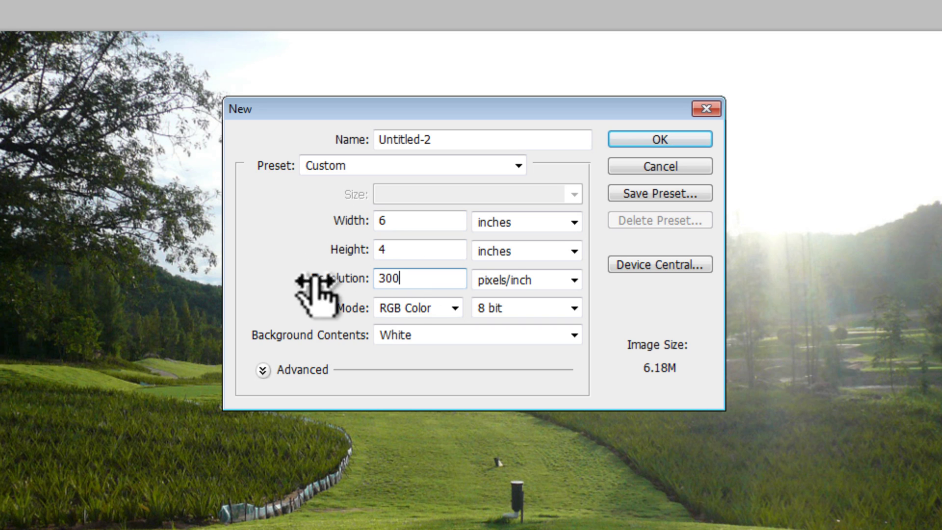
left_click(402, 307)
left_click(407, 308)
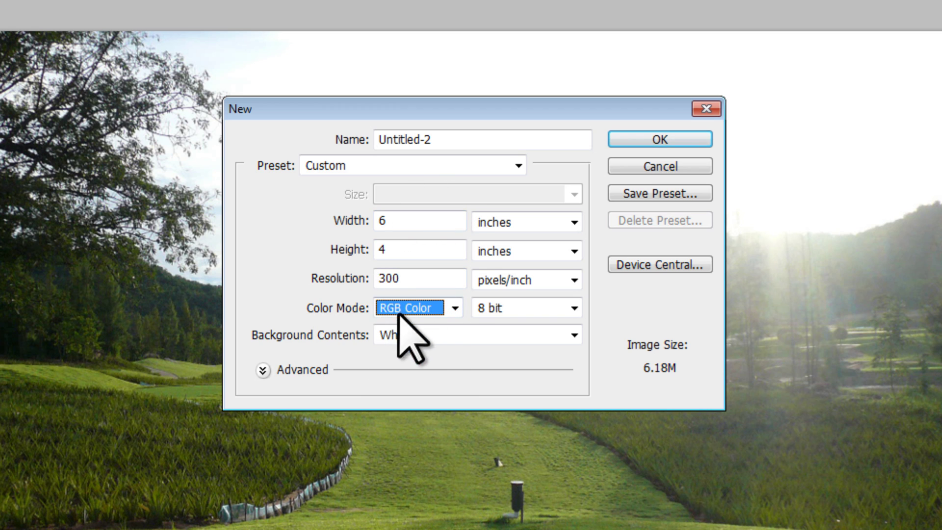
left_click(637, 140)
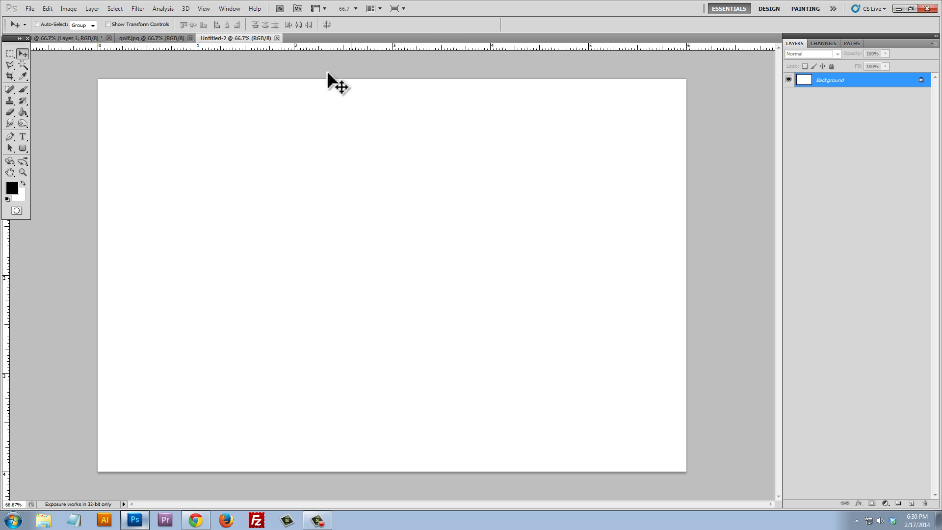
- Select all of the golf photo in Untitled-1, copy it, and paste it into Untitled-2
left_click(62, 38)
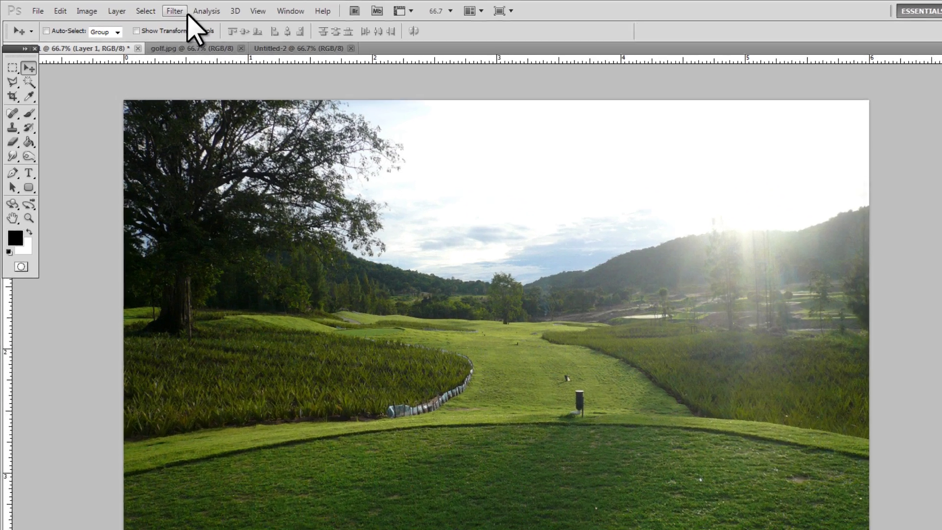
left_click(146, 11)
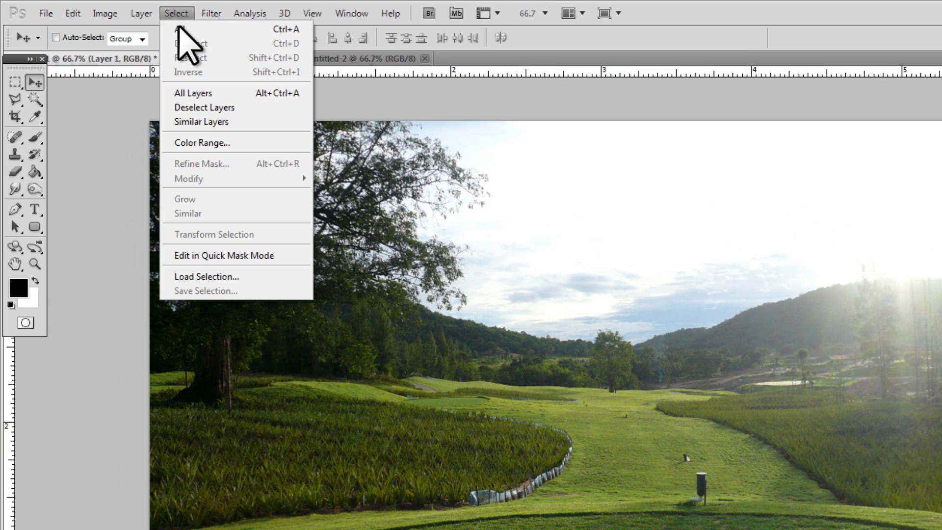
left_click(148, 24)
left_click(73, 13)
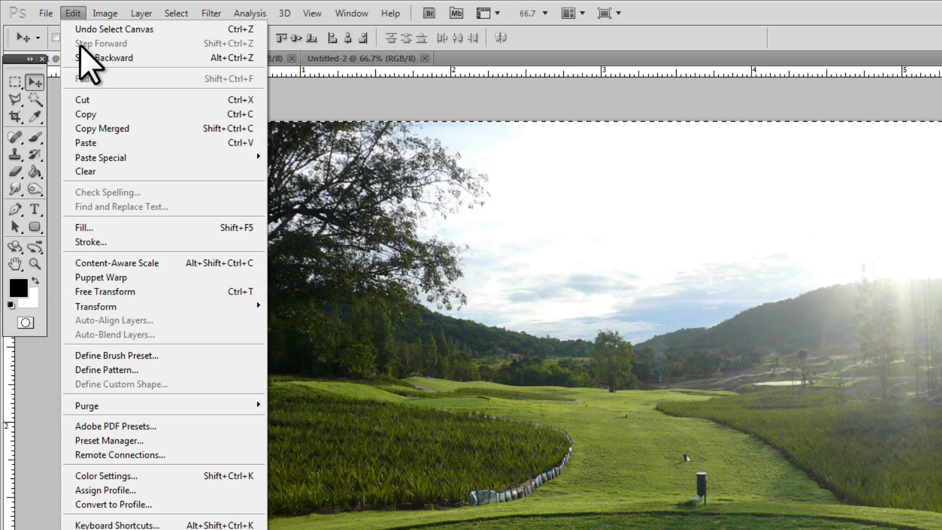
left_click(94, 114)
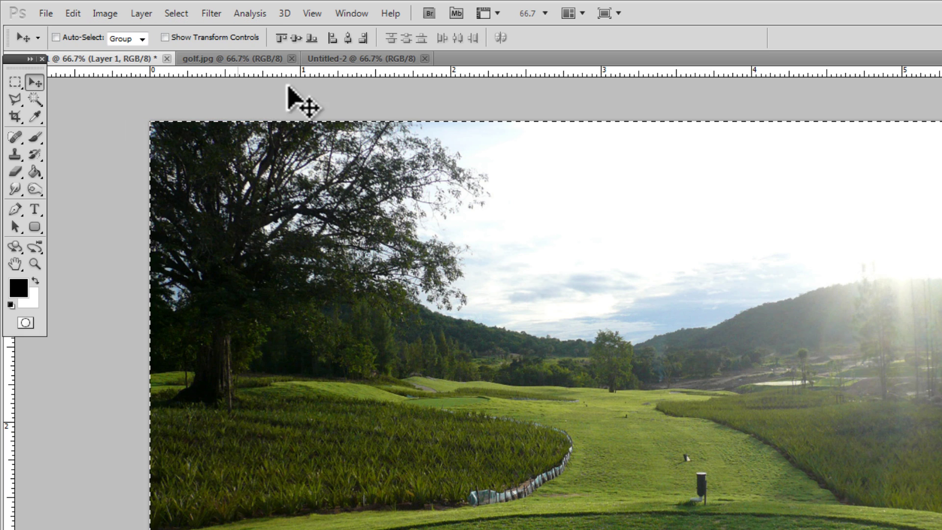
left_click(328, 59)
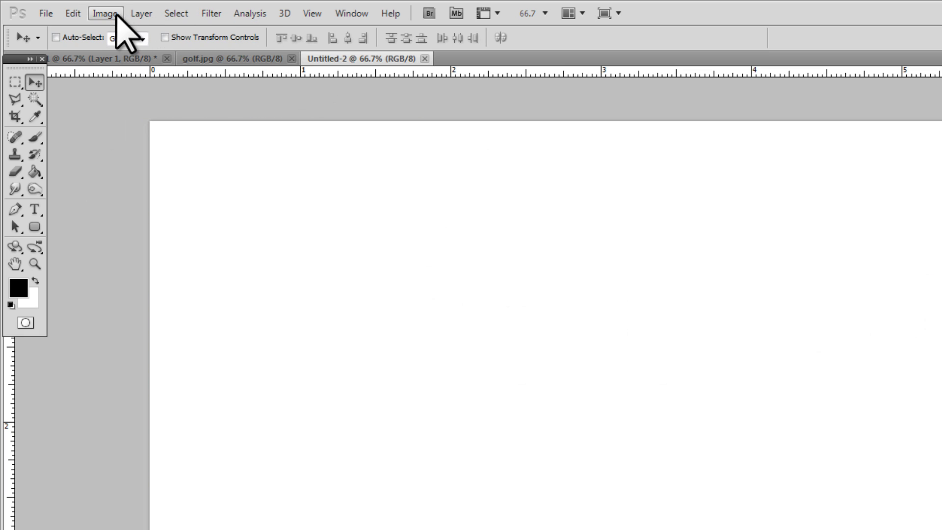
left_click(72, 14)
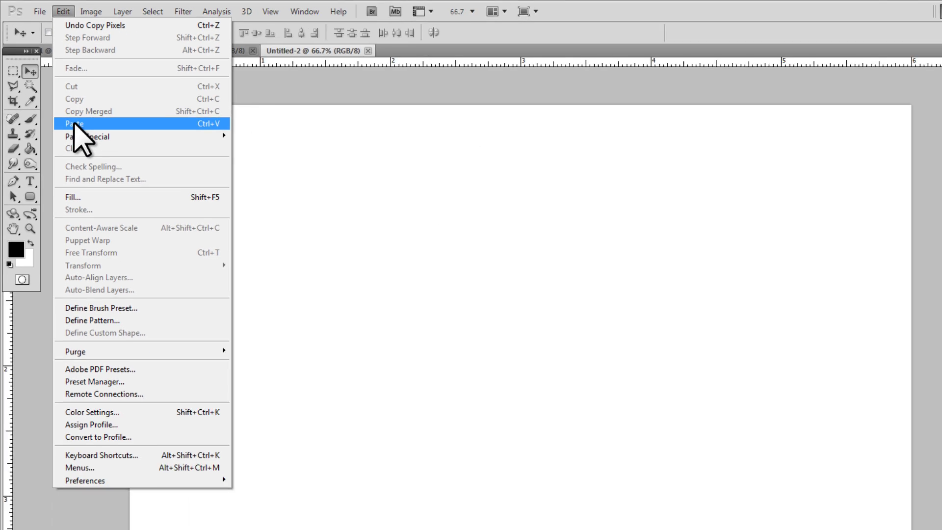
left_click(96, 142)
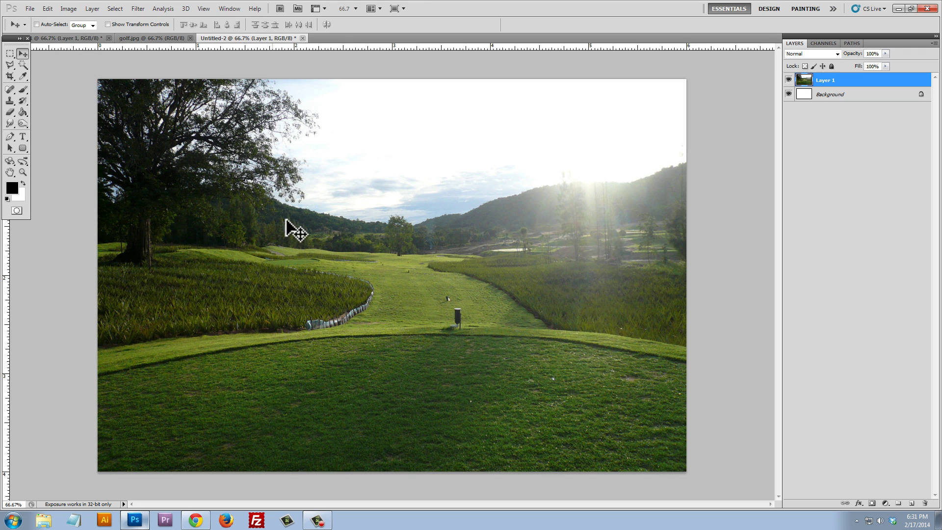
- Free-transform the golf photo, scaling it proportionally to about 100.5% to cover the canvas
mouse_move(301, 252)
left_mouse_down()
mouse_move(288, 258)
mouse_move(302, 248)
left_mouse_up()
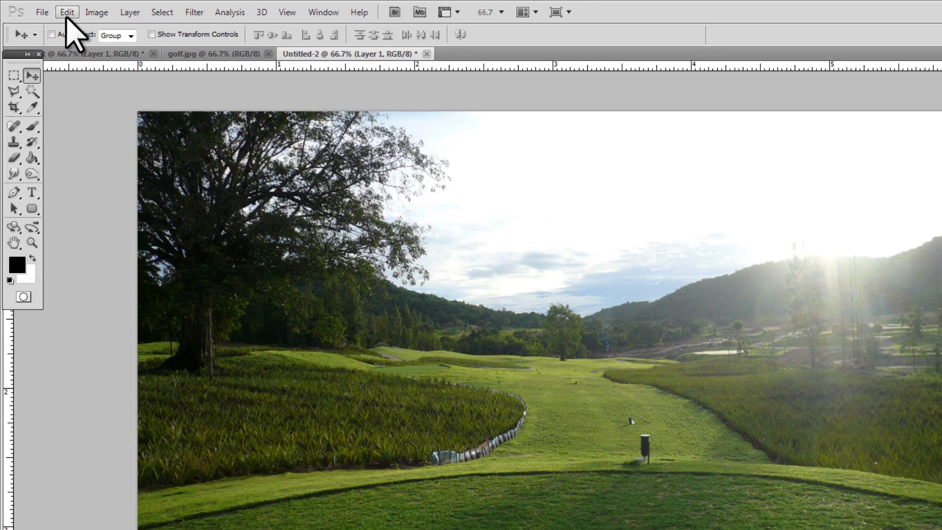
left_click(47, 9)
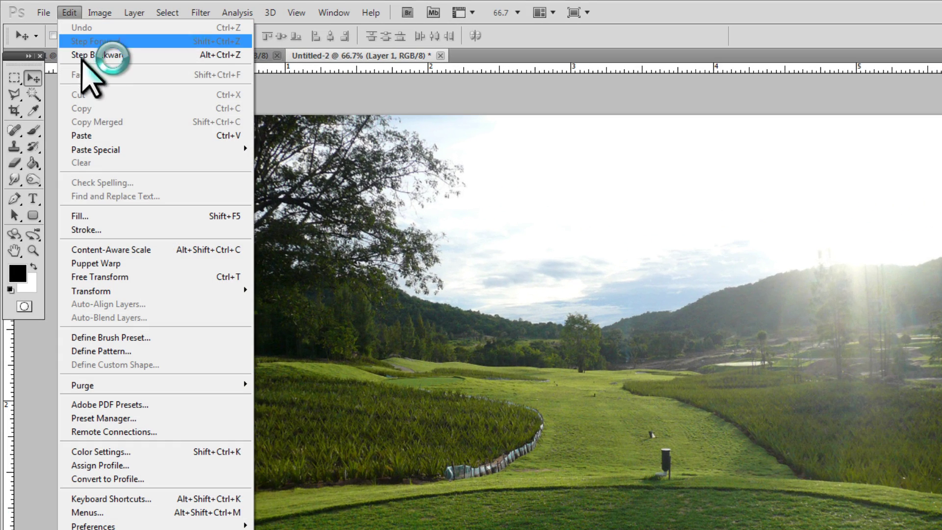
left_click(149, 280)
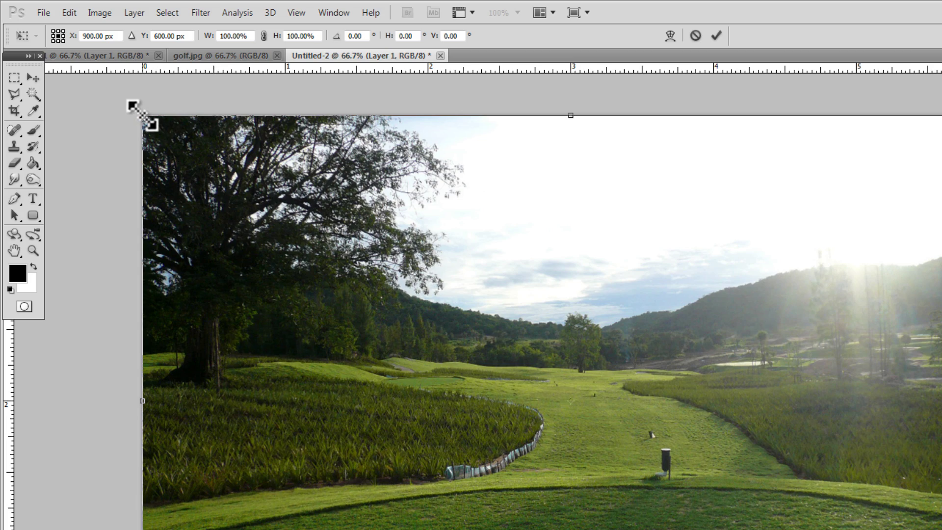
left_click_drag(143, 115, 731, 176)
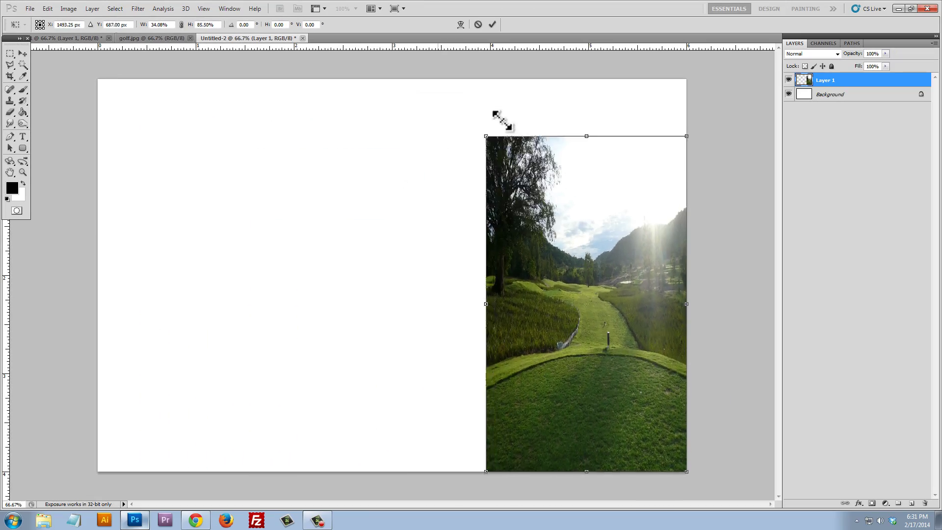
left_click_drag(501, 119, 98, 73)
key("shift")
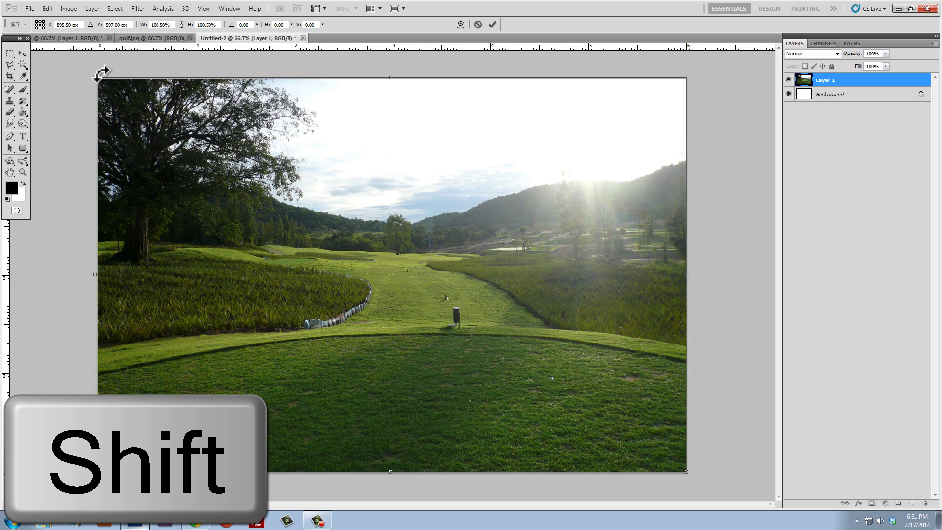
key("Return")
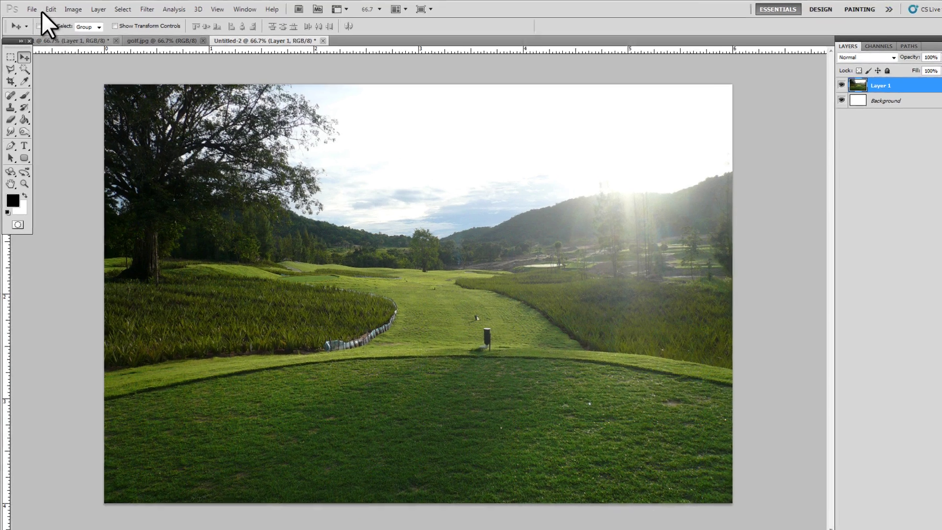
- Save the document to the Desktop as the JPEG Background Image.jpg with default quality options
left_click(30, 8)
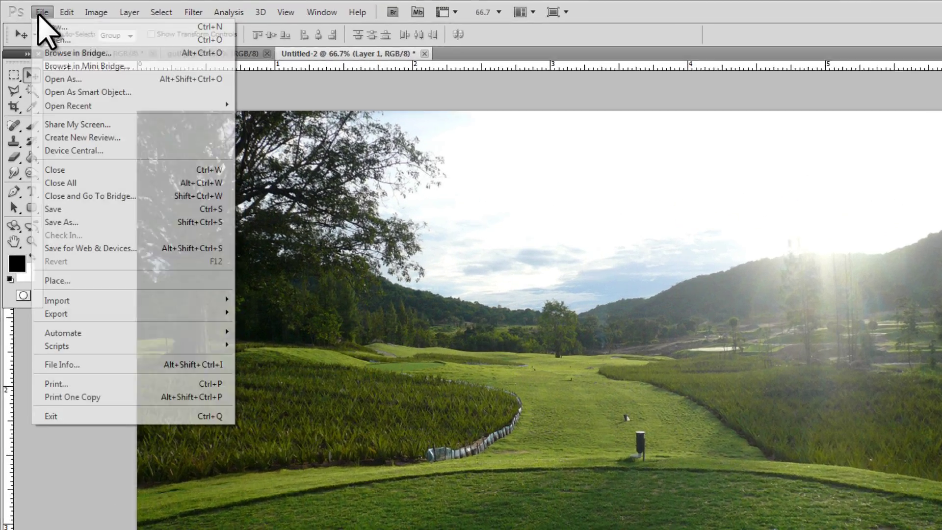
left_click(78, 267)
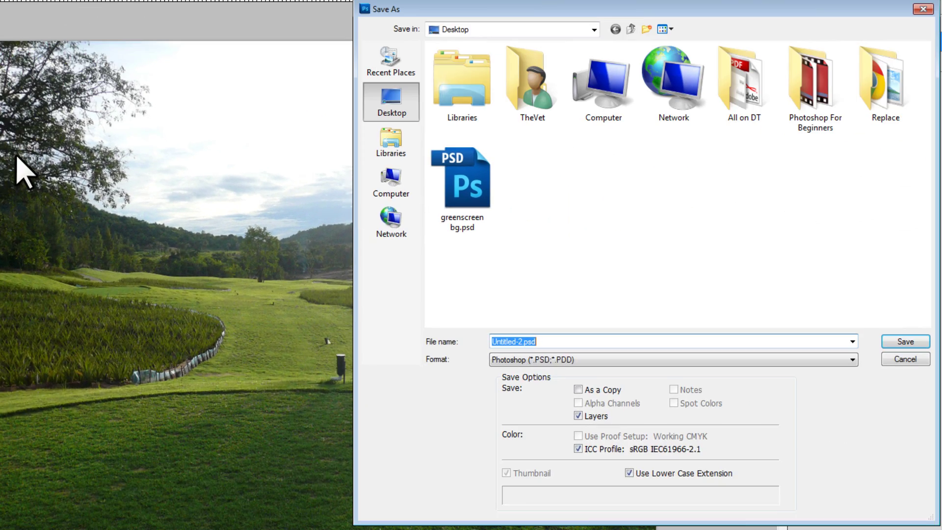
type("Background")
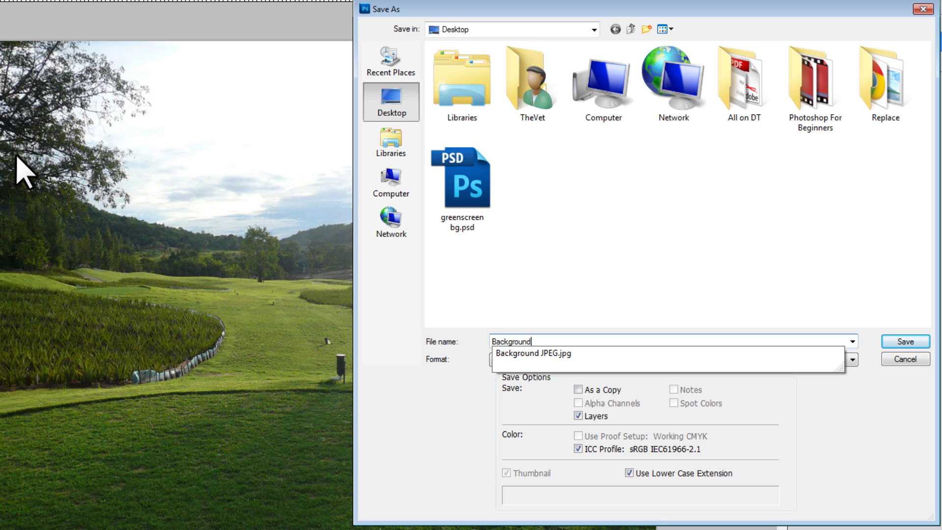
type(" l")
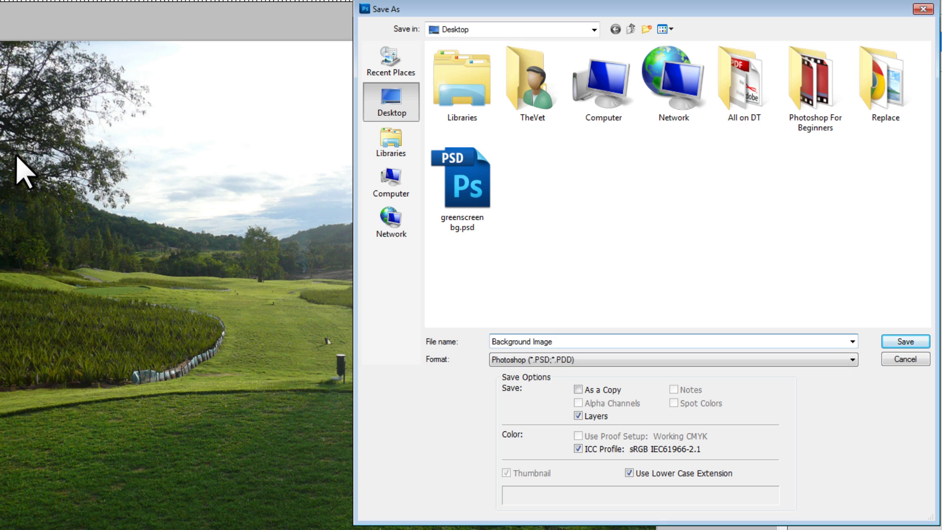
key("Tab")
key("j")
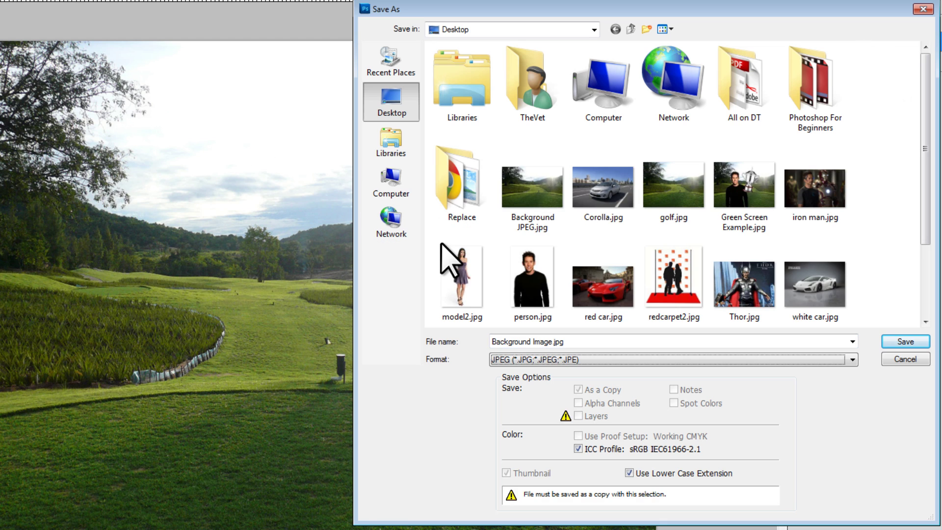
left_click(922, 342)
left_click(498, 120)
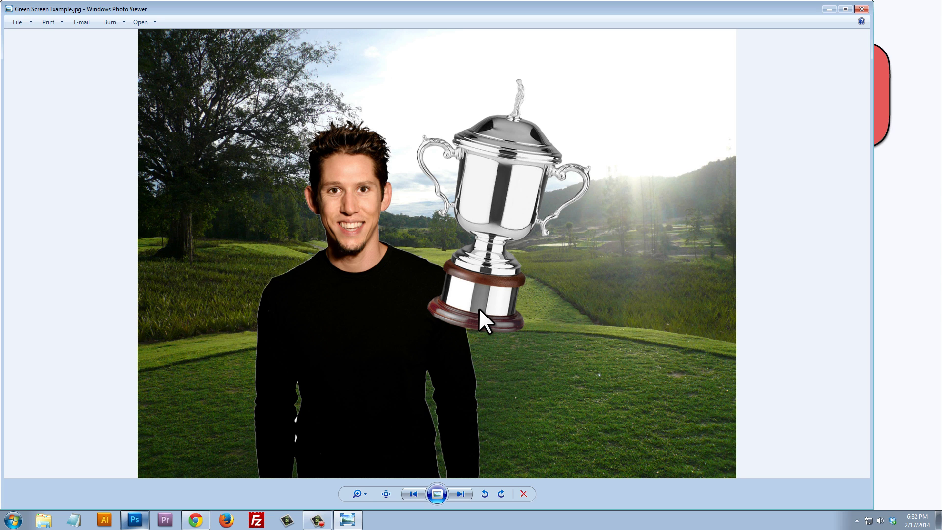
- Close Windows Photo Viewer and return to the golf photo in Photoshop
left_click(864, 9)
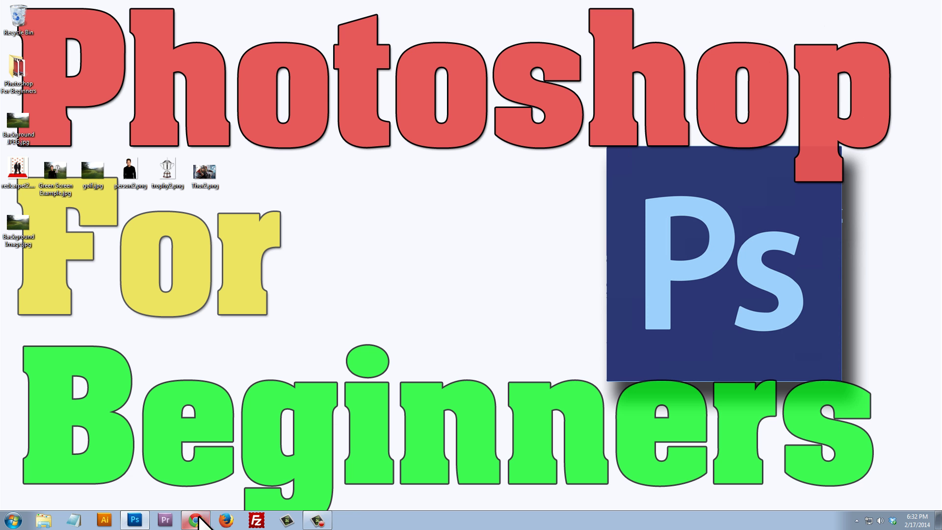
left_click(132, 523)
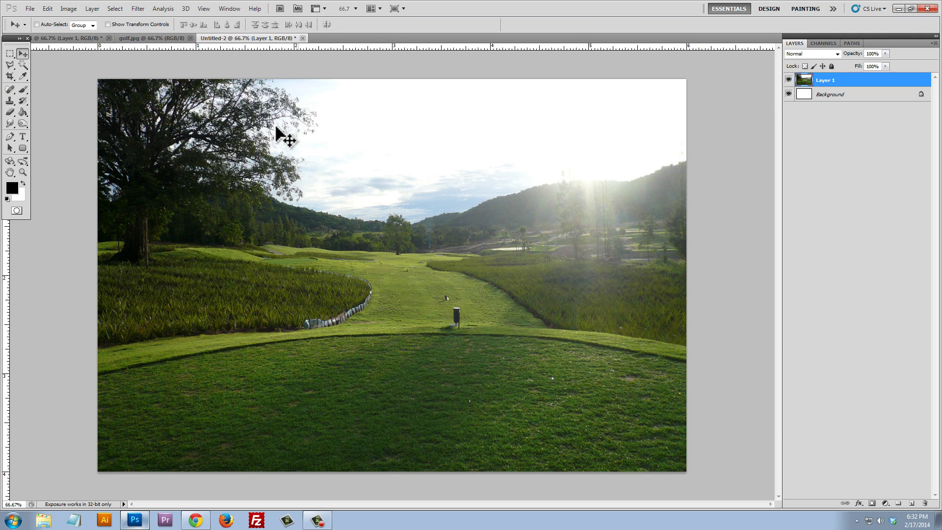
- Open trophy2.png from the file browser as a new document
key("ctrl+o")
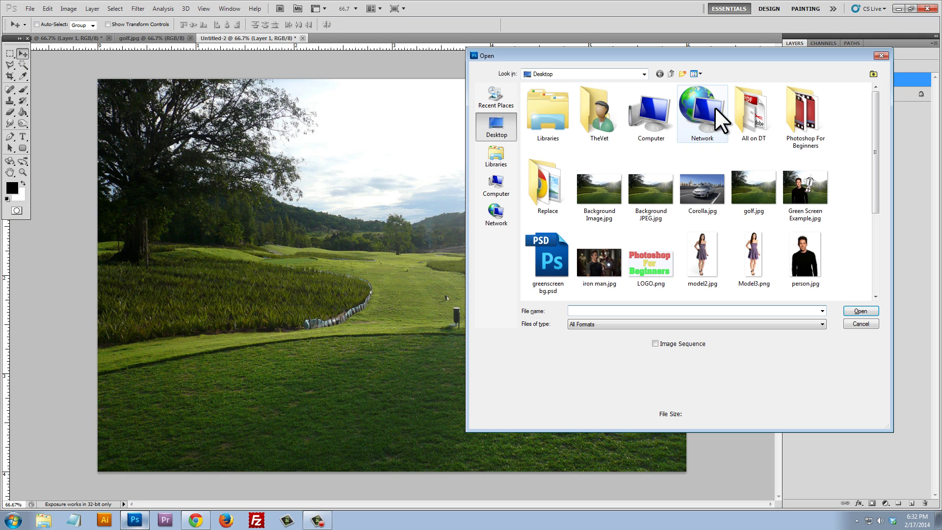
left_click(797, 187)
scroll(819, 221, "down", 4)
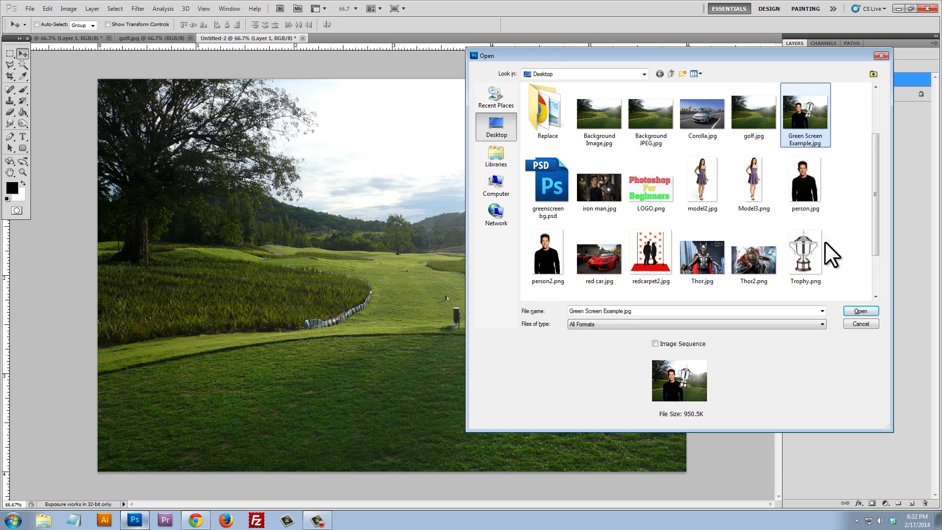
left_click(809, 196)
double_click(549, 270)
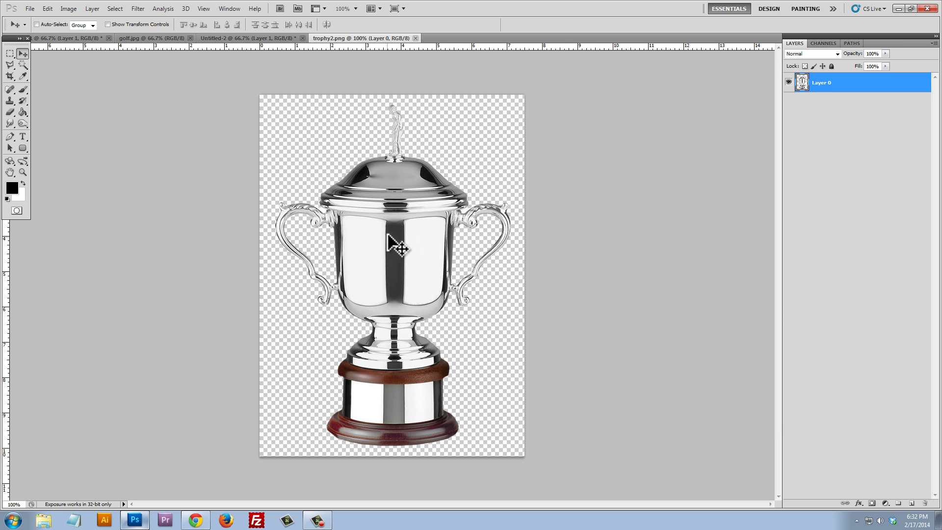
- Try an Eraser Tool stroke across the trophy, then revert the erasing
left_click(8, 113)
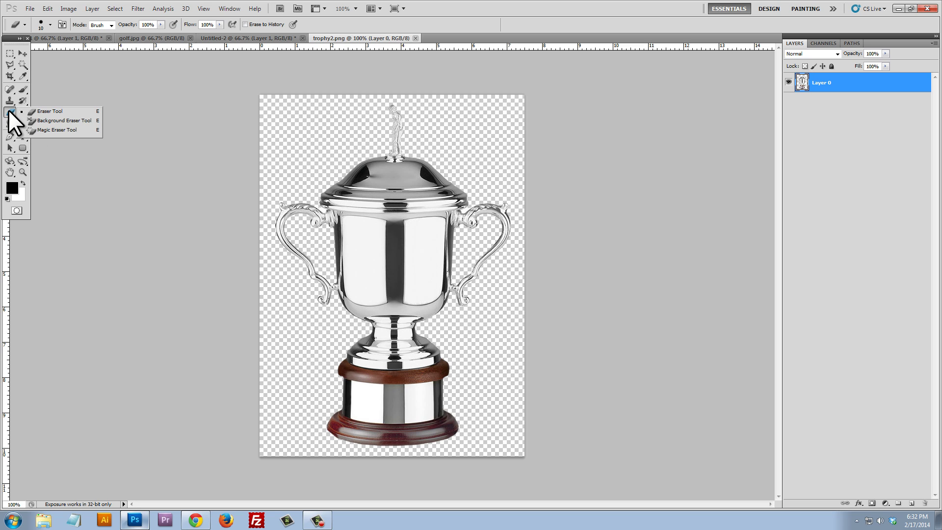
left_click(43, 110)
mouse_move(325, 244)
left_mouse_down()
mouse_move(412, 282)
mouse_move(369, 393)
mouse_move(370, 458)
mouse_move(396, 379)
mouse_move(425, 219)
mouse_move(348, 170)
mouse_move(355, 289)
mouse_move(446, 323)
mouse_move(370, 391)
mouse_move(391, 404)
mouse_move(402, 342)
mouse_move(426, 303)
mouse_move(374, 268)
mouse_move(372, 231)
mouse_move(369, 246)
mouse_move(248, 262)
mouse_move(297, 199)
mouse_move(273, 237)
mouse_move(342, 195)
mouse_move(370, 158)
mouse_move(412, 141)
mouse_move(392, 226)
mouse_move(281, 347)
mouse_move(339, 379)
mouse_move(373, 370)
mouse_move(439, 287)
mouse_move(518, 217)
mouse_move(491, 289)
mouse_move(398, 461)
mouse_move(395, 412)
mouse_move(420, 271)
left_mouse_up()
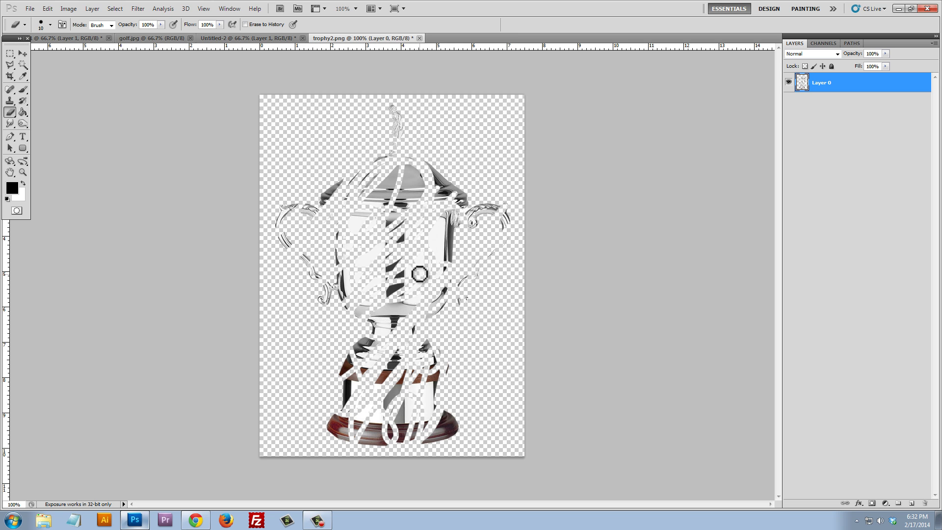
key("F12")
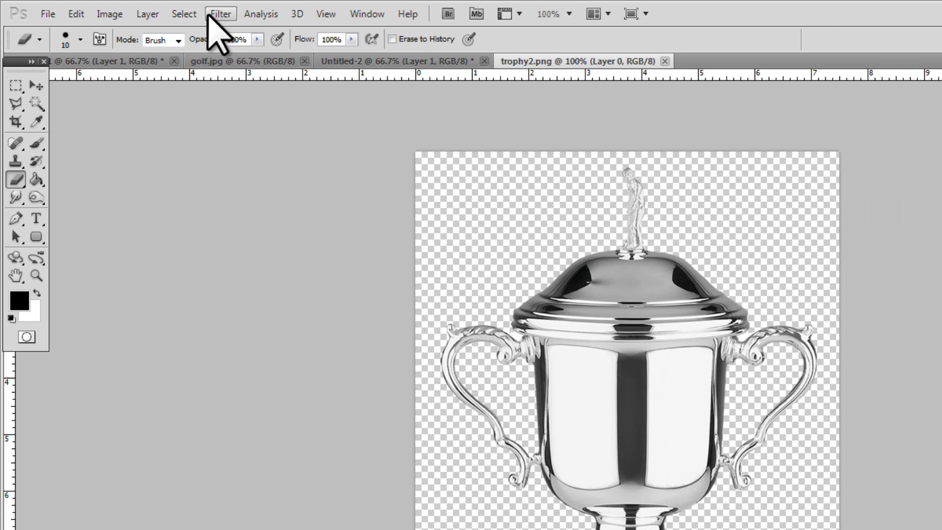
- Select all of trophy2.png, copy it, and paste it into Untitled-2 as Layer 2
left_click(115, 8)
left_click(195, 30)
left_click(76, 14)
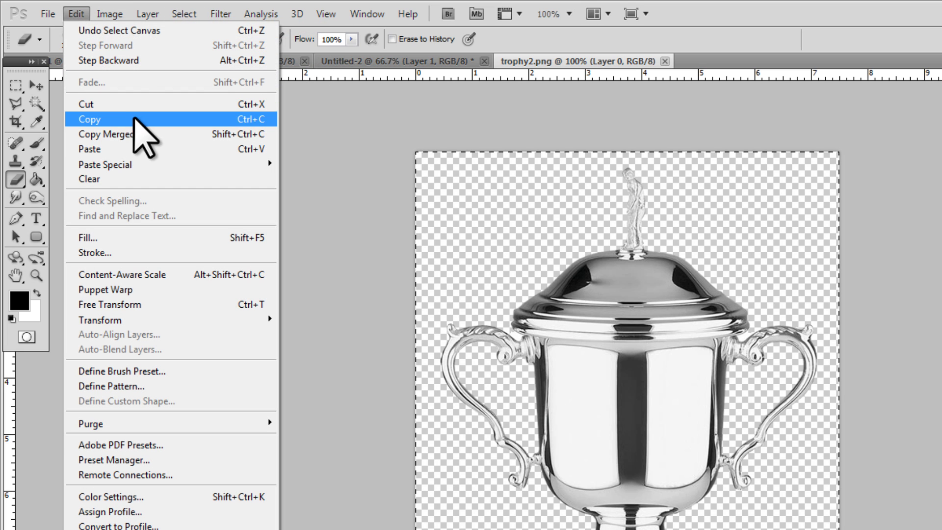
left_click(112, 119)
left_click(361, 61)
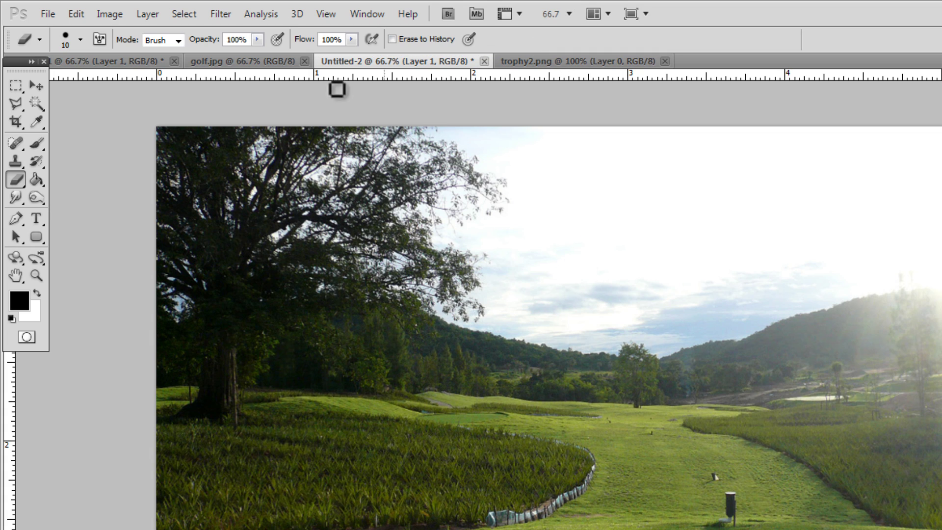
left_click(81, 14)
left_click(93, 150)
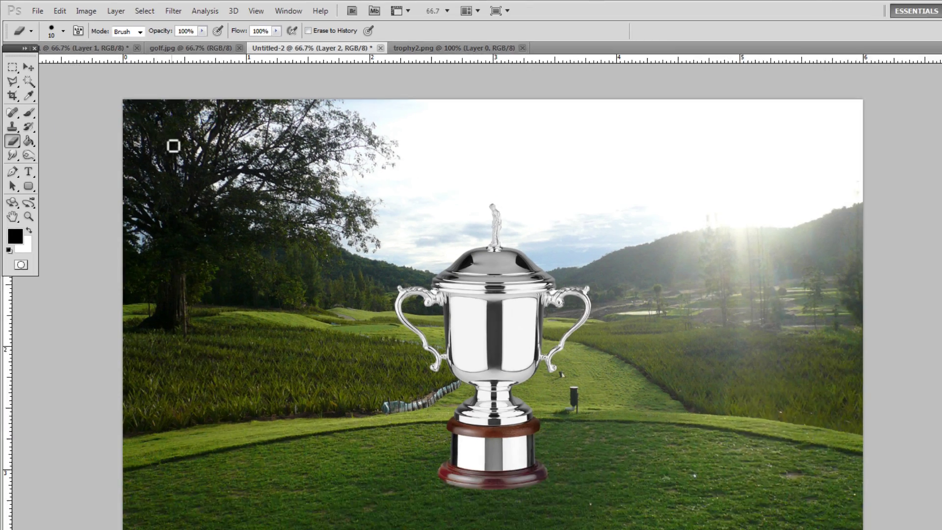
left_click(36, 85)
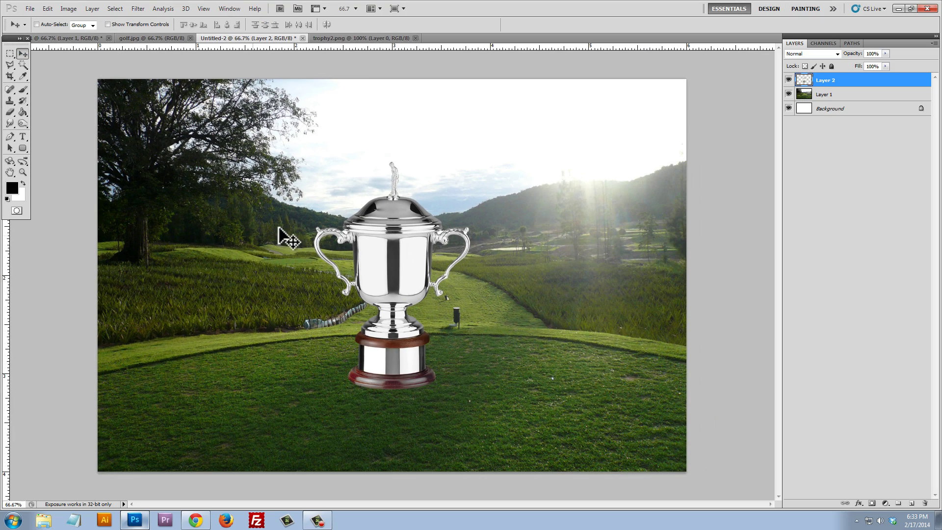
- Free-transform the trophy to about 80% size, tilted about 14° clockwise over the fairway
left_click_drag(399, 265, 435, 248)
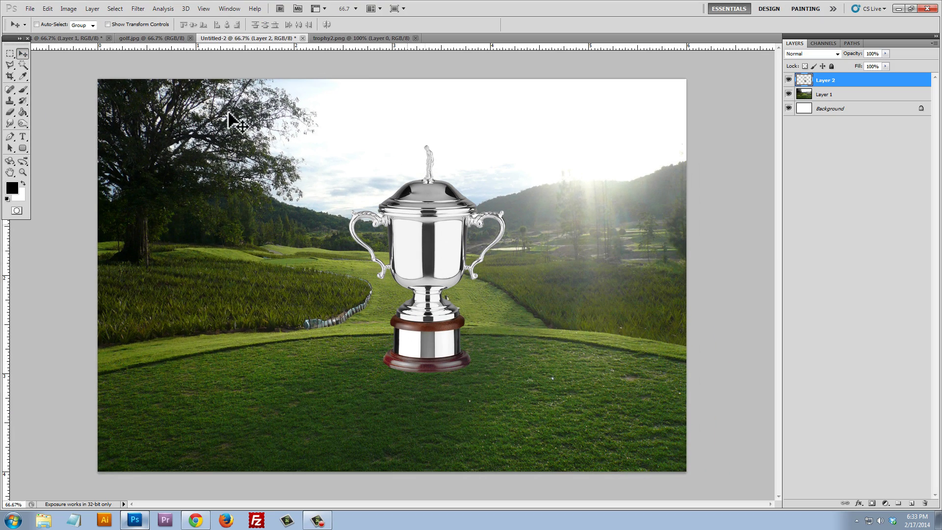
left_click(47, 8)
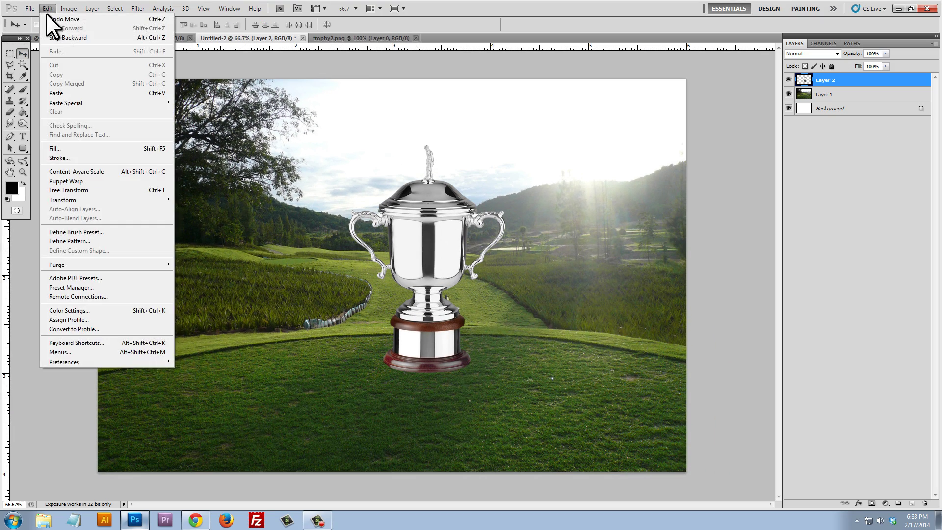
left_click(83, 189)
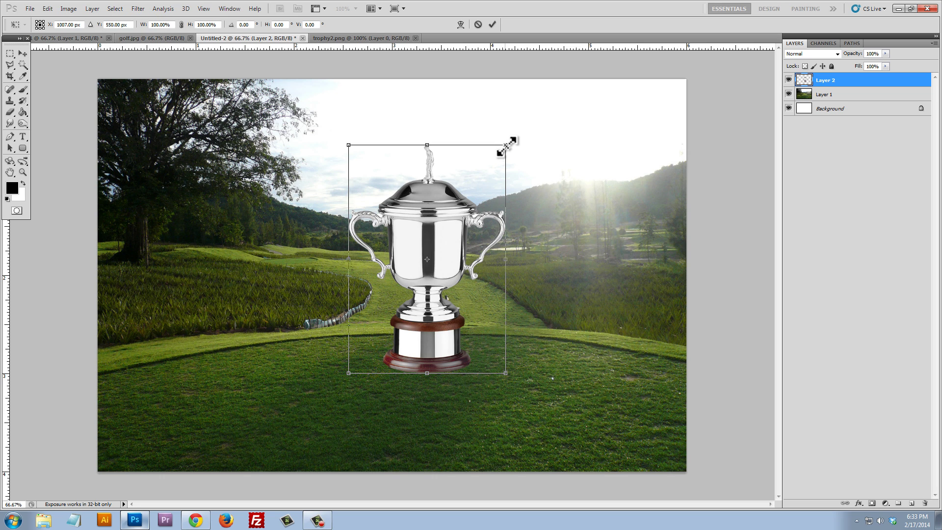
left_click_drag(506, 144, 469, 213)
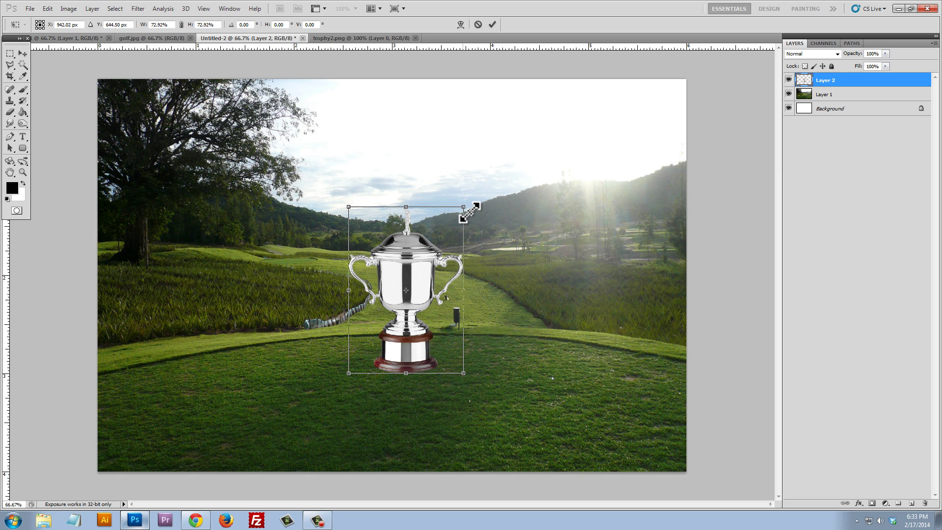
left_click_drag(417, 334, 460, 281)
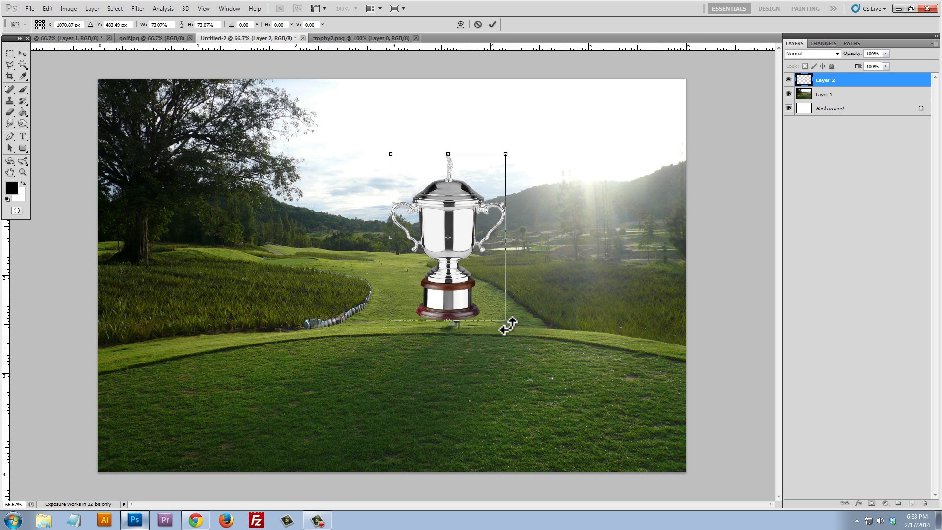
left_click_drag(507, 326, 486, 337)
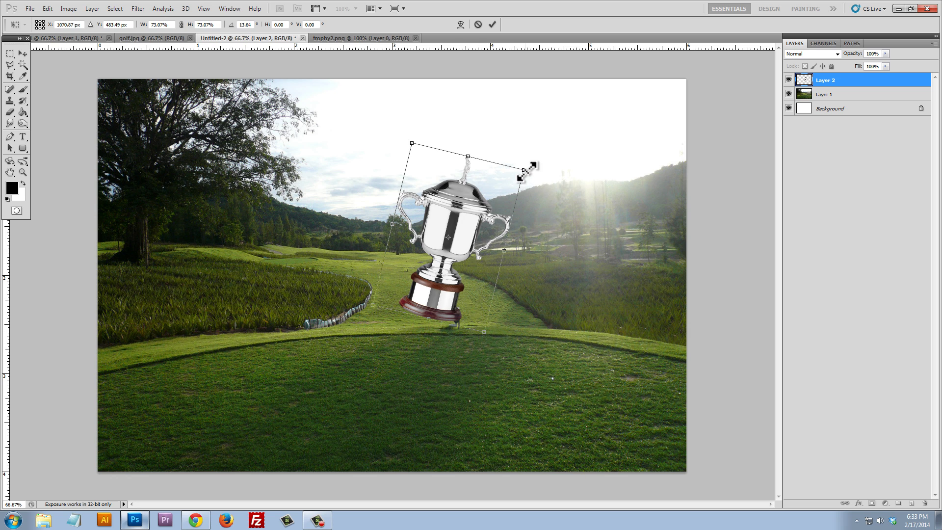
mouse_move(524, 171)
left_mouse_down()
mouse_move(536, 159)
mouse_move(542, 166)
left_mouse_up()
mouse_move(473, 281)
left_mouse_down()
mouse_move(488, 269)
mouse_move(460, 269)
mouse_move(472, 282)
mouse_move(471, 271)
left_mouse_up()
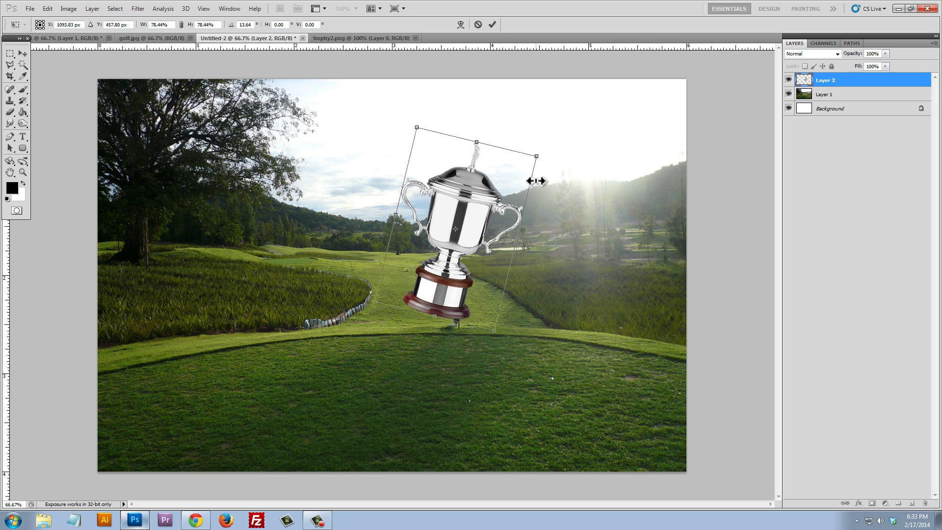
left_click_drag(534, 159, 543, 155)
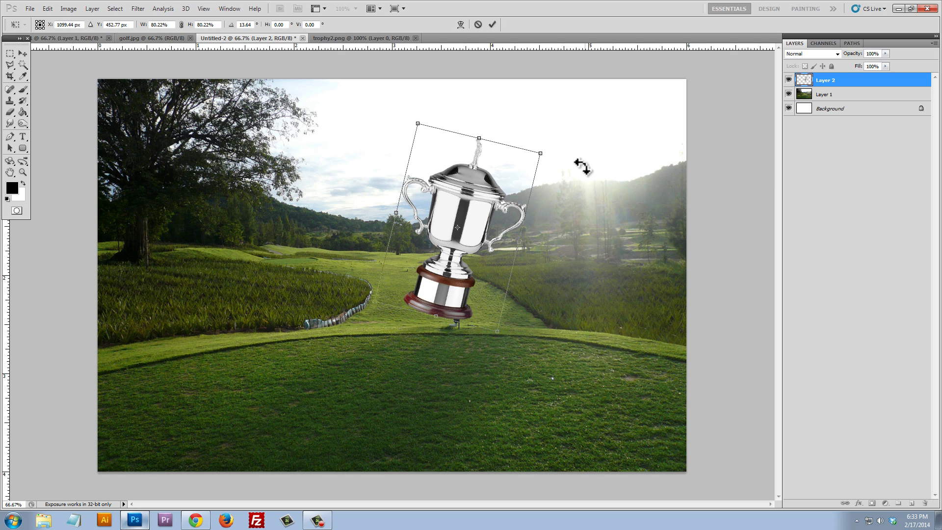
key("Return")
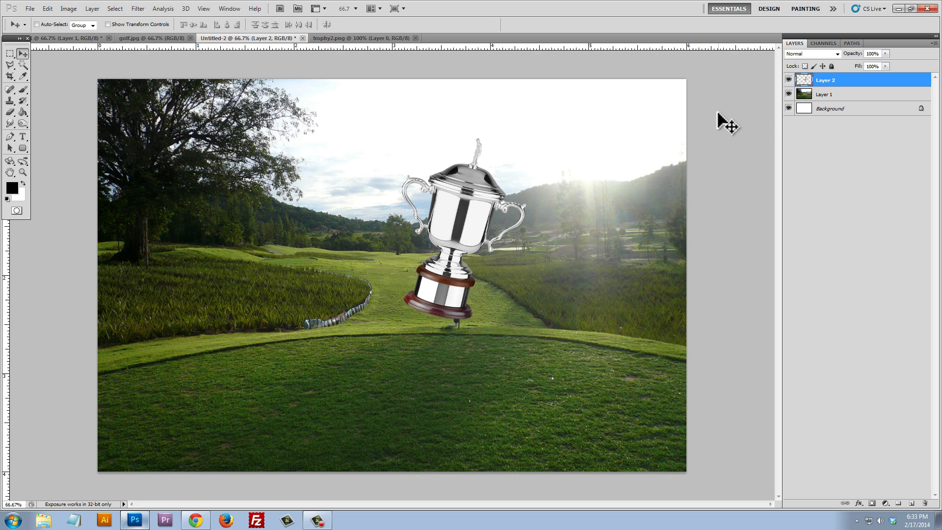
- Hide Layer 1 and the Background, then reselect Layer 2 and nudge the trophy up-right
left_click(788, 94)
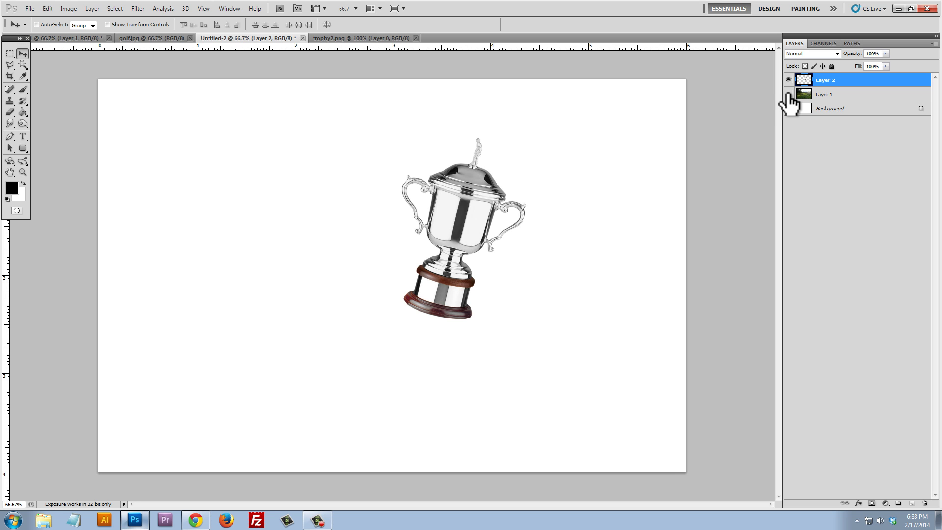
left_click(788, 94)
left_click(788, 95)
left_click(824, 110)
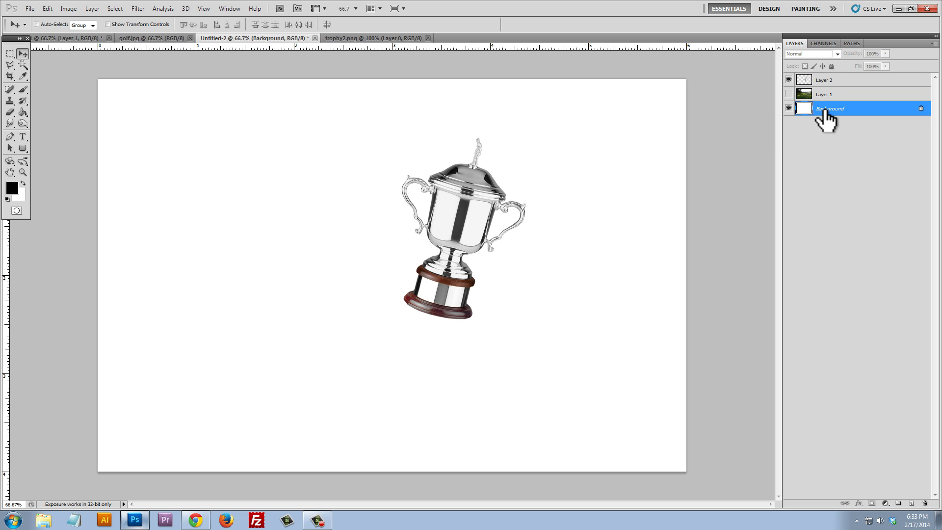
left_click(788, 108)
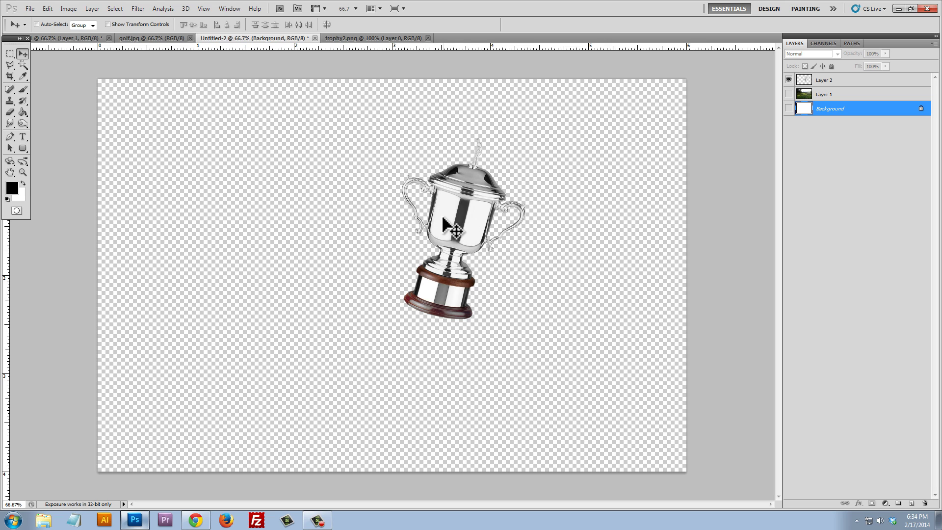
left_click(834, 81)
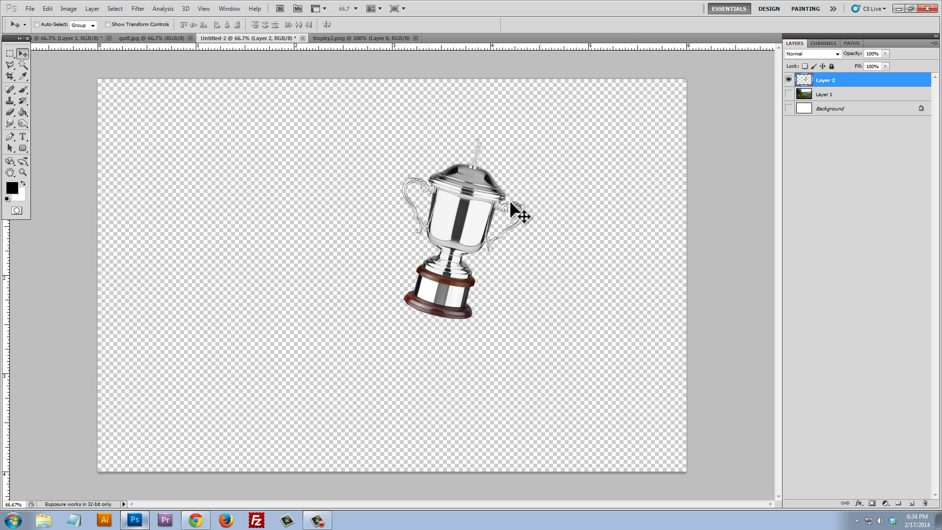
left_click_drag(444, 221, 447, 214)
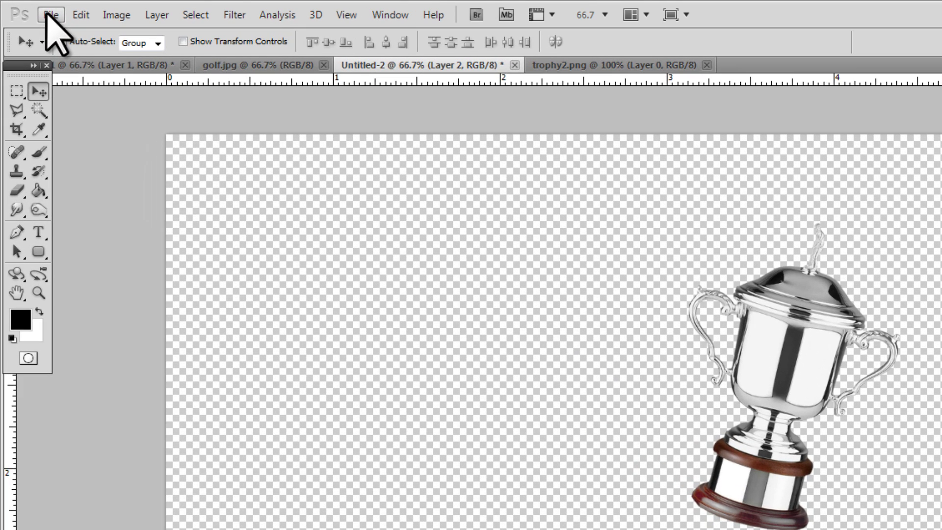
- Save the image to the Desktop as Trophy Final.png with default PNG options
left_click(29, 8)
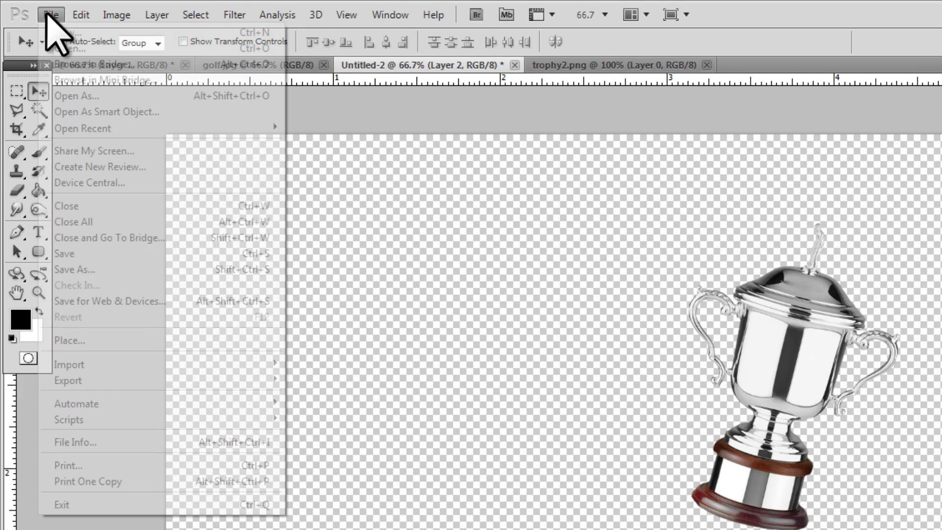
left_click(109, 271)
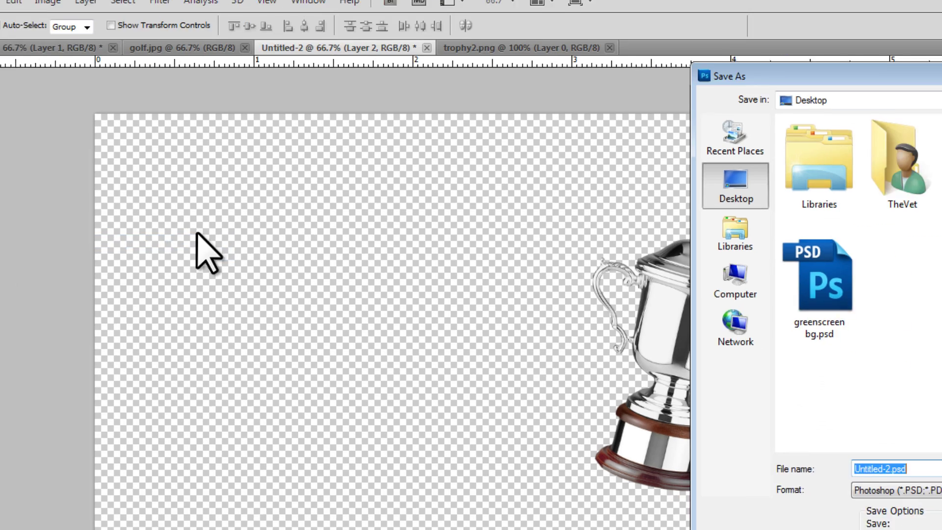
type("Tr")
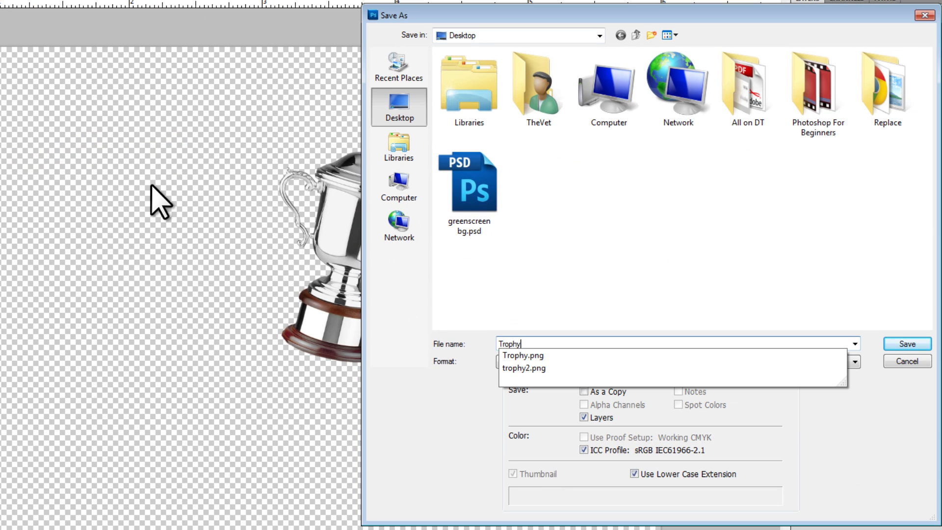
type("ophy")
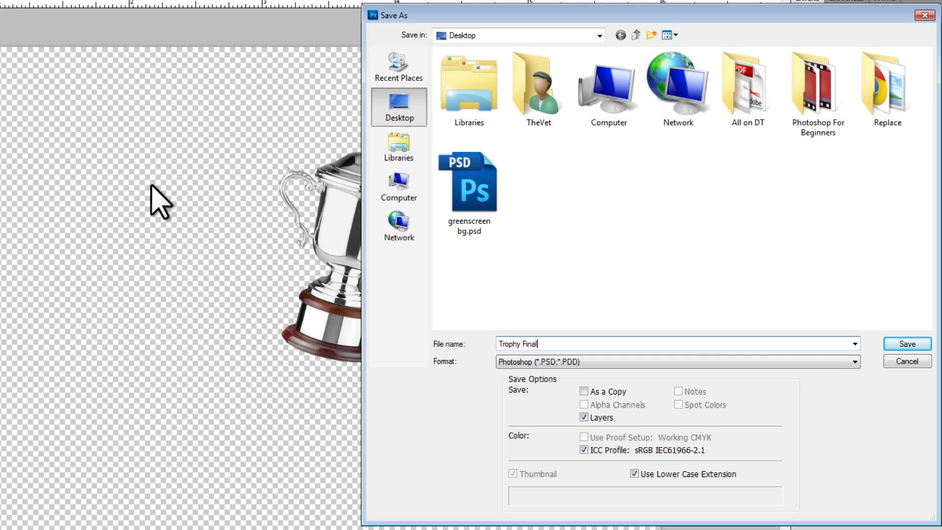
key("Tab")
key("End")
key("Up")
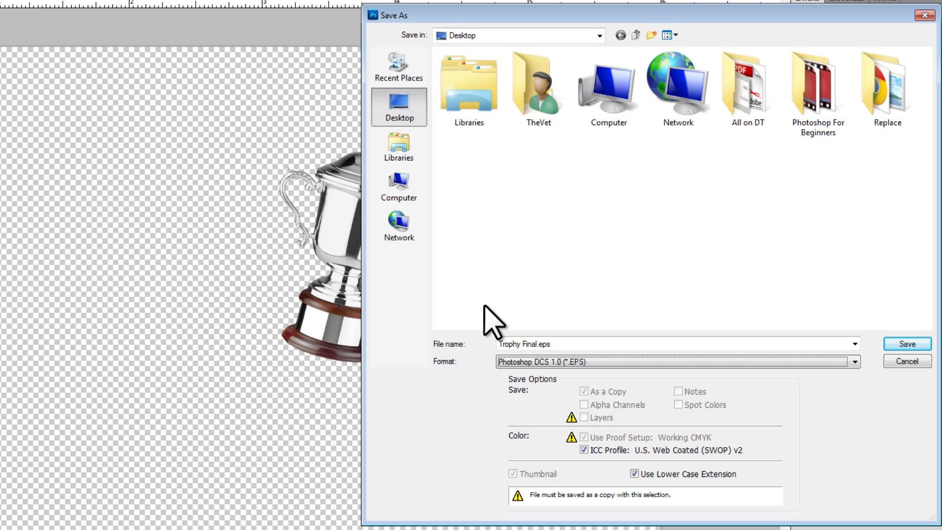
left_click(532, 361)
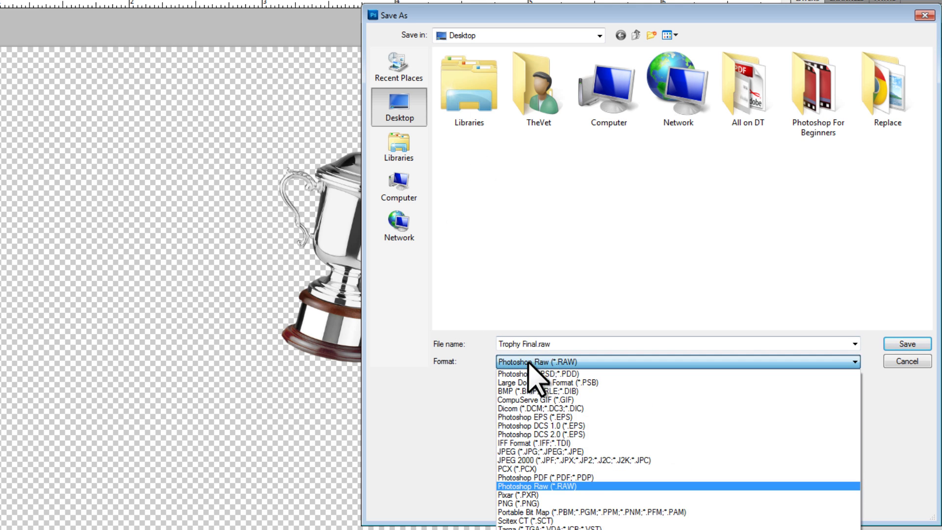
left_click(510, 503)
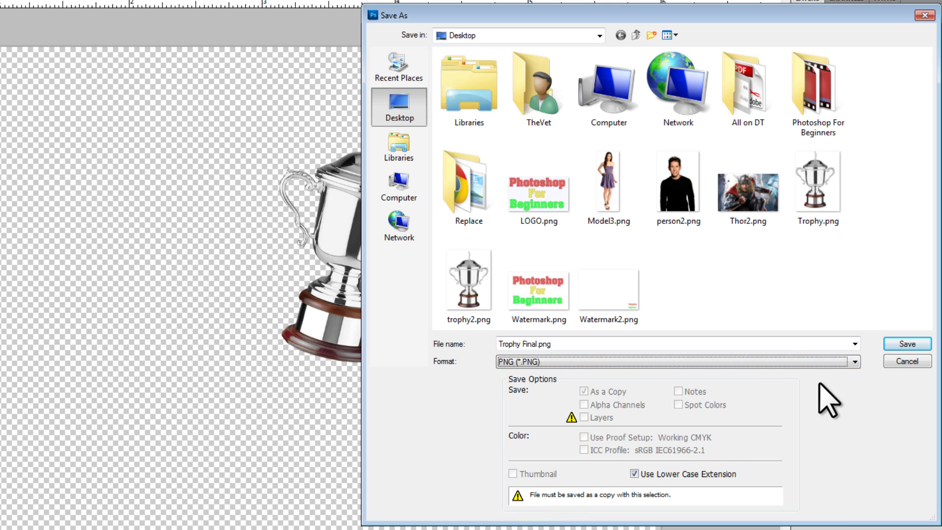
left_click(910, 345)
left_click(398, 176)
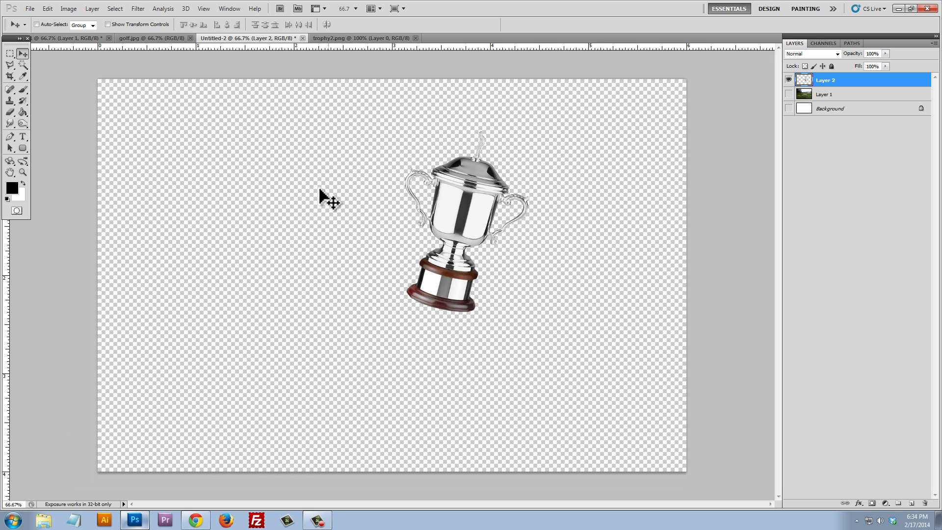
- Show the golf course layer, minimize Photoshop, and drag Background Image.jpg and Trophy Final.png to mid-desktop
left_click(788, 94)
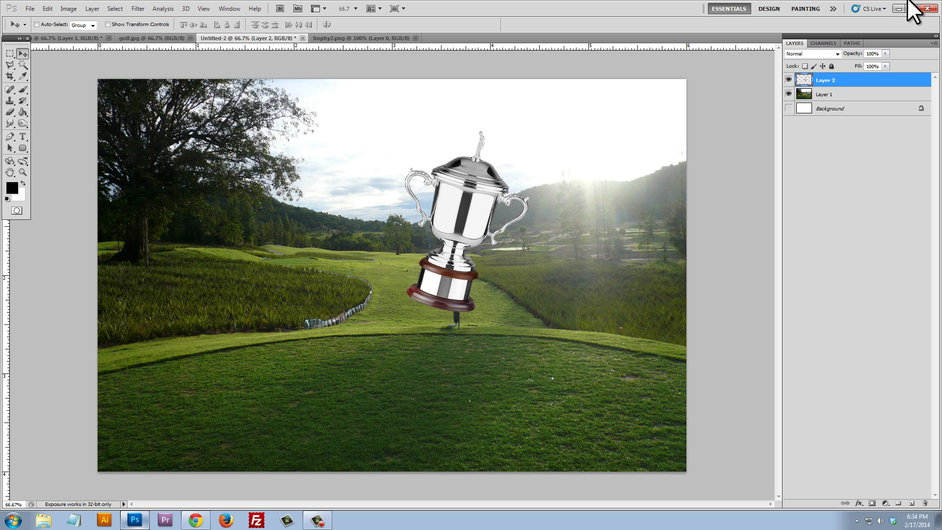
left_click(897, 9)
left_click_drag(59, 299, 349, 218)
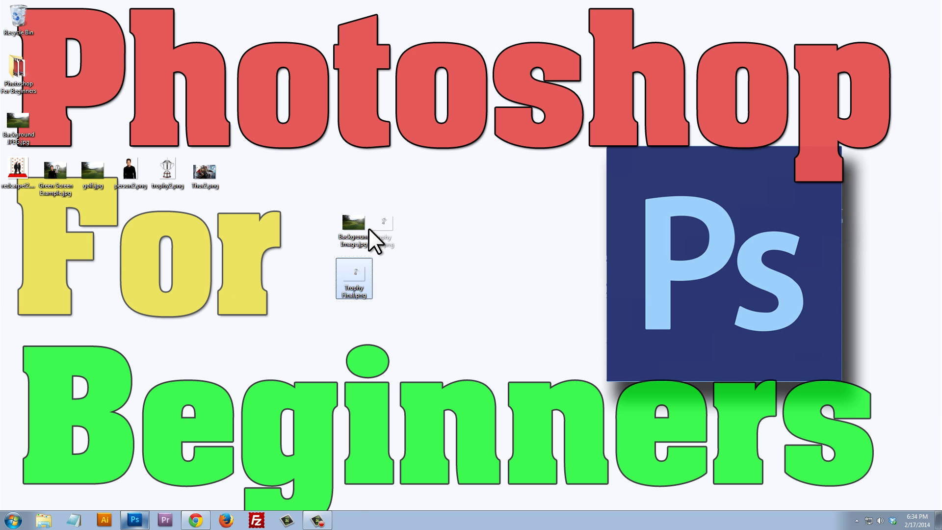
- Preview Background Image.jpg and Trophy Final.png in Windows Photo Viewer, then return to Photoshop
double_click(346, 226)
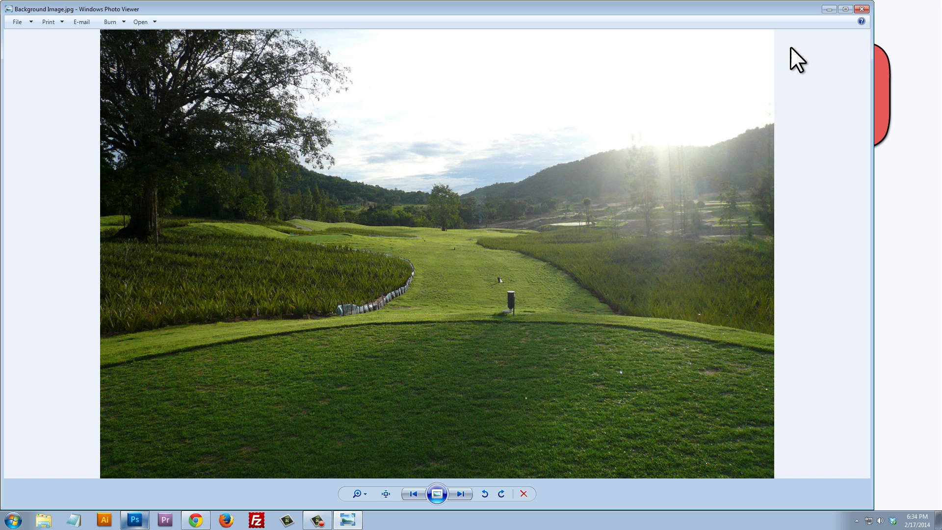
left_click(862, 8)
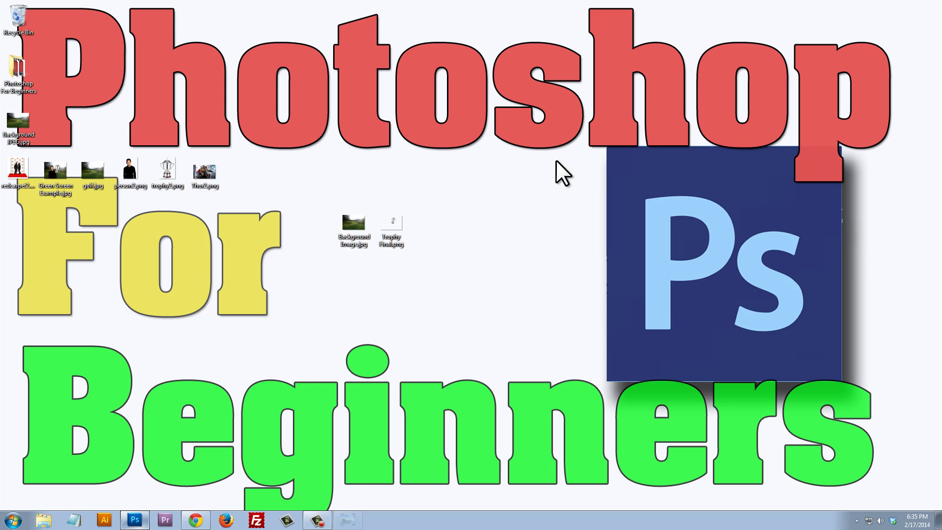
double_click(390, 229)
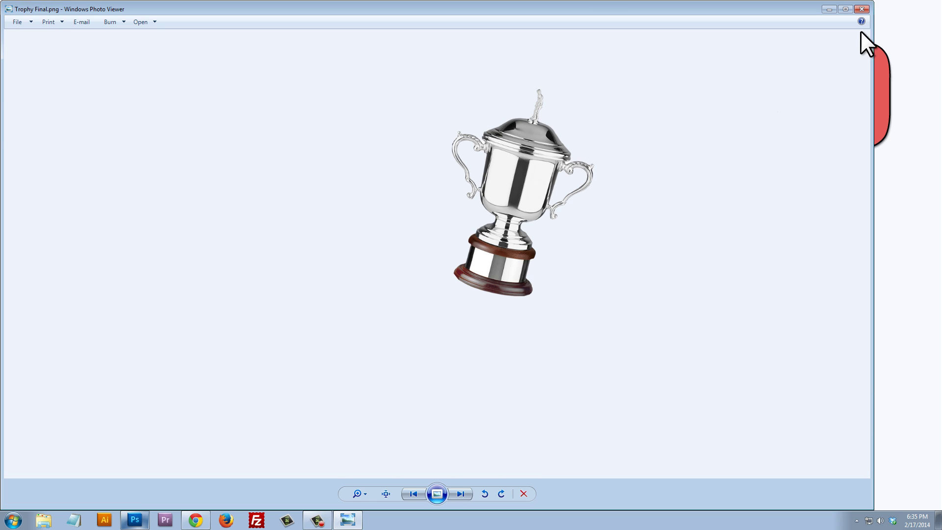
left_click(866, 7)
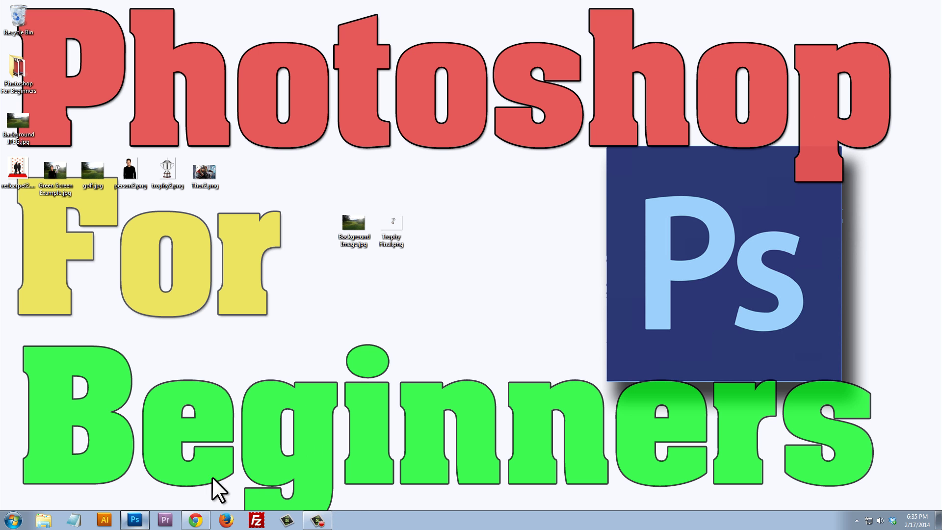
left_click(135, 521)
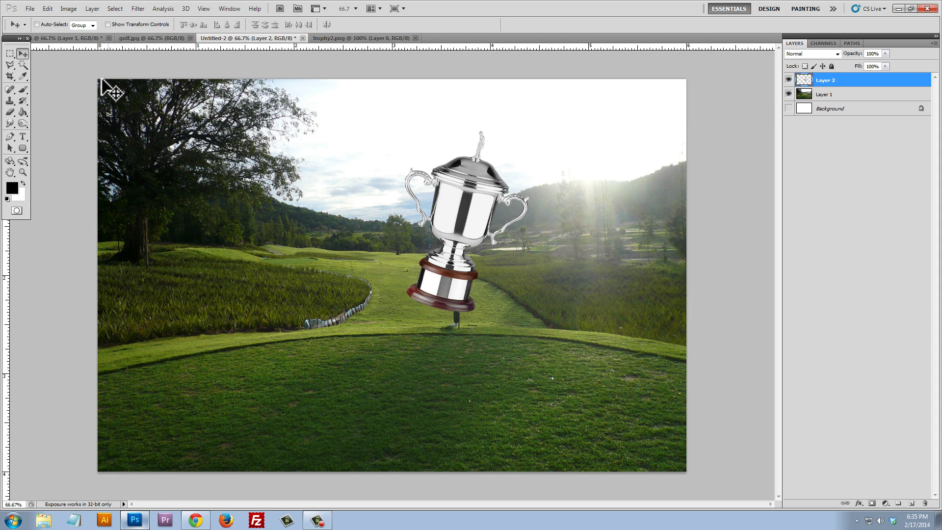
- Hide the golf course and trophy layers, show the white Background, and minimize Photoshop
left_click(788, 95)
left_click(788, 80)
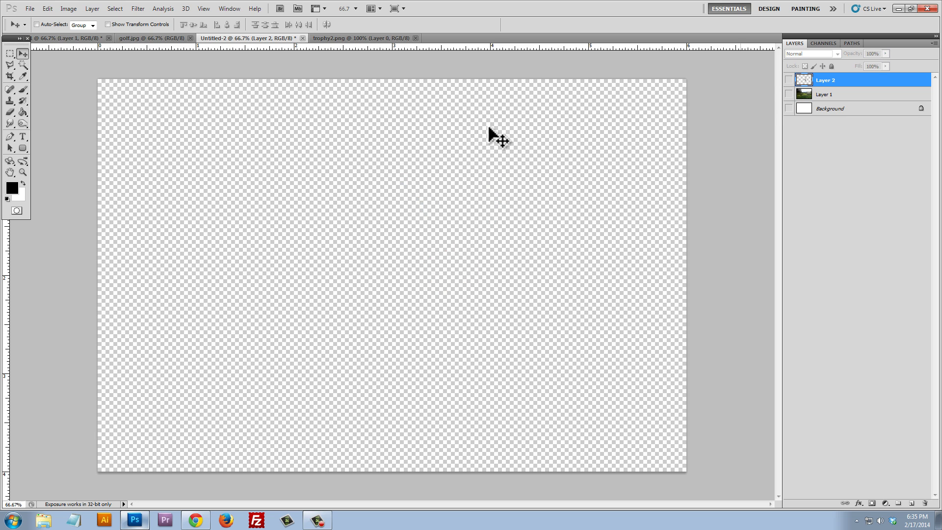
left_click(789, 108)
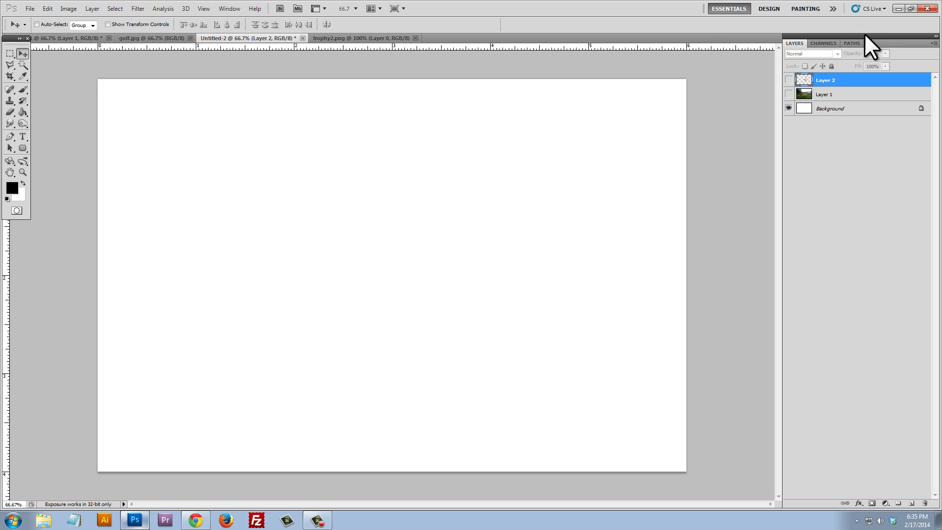
left_click(898, 9)
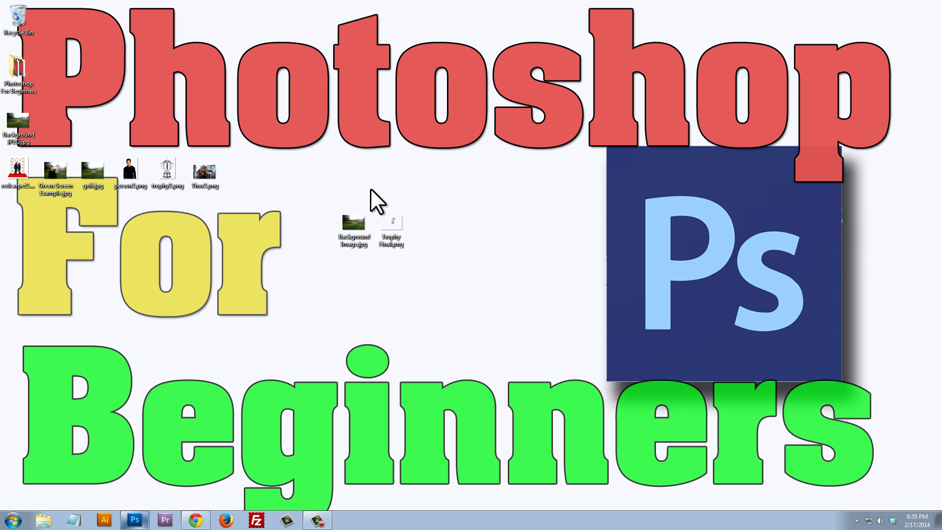
- Preview Green Screen Example.jpg and Thor2.png in Windows Photo Viewer
double_click(46, 169)
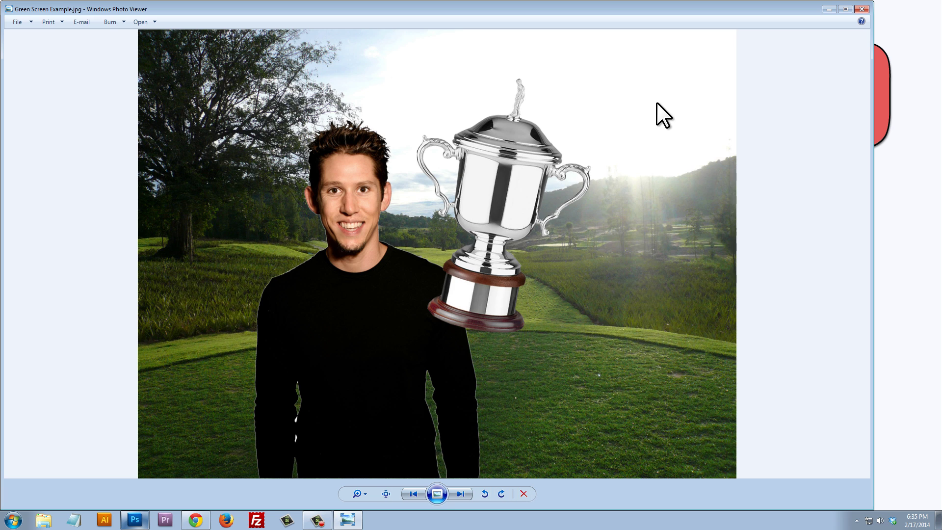
left_click(861, 9)
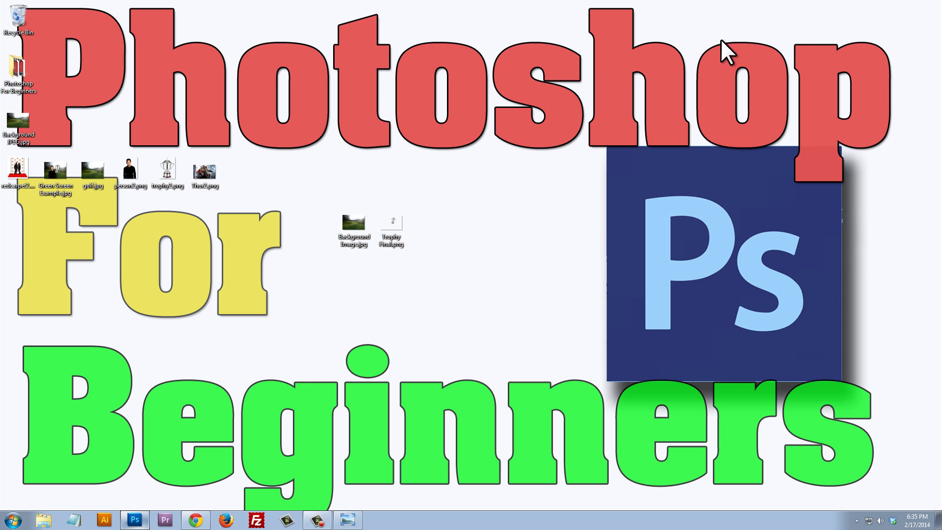
double_click(208, 171)
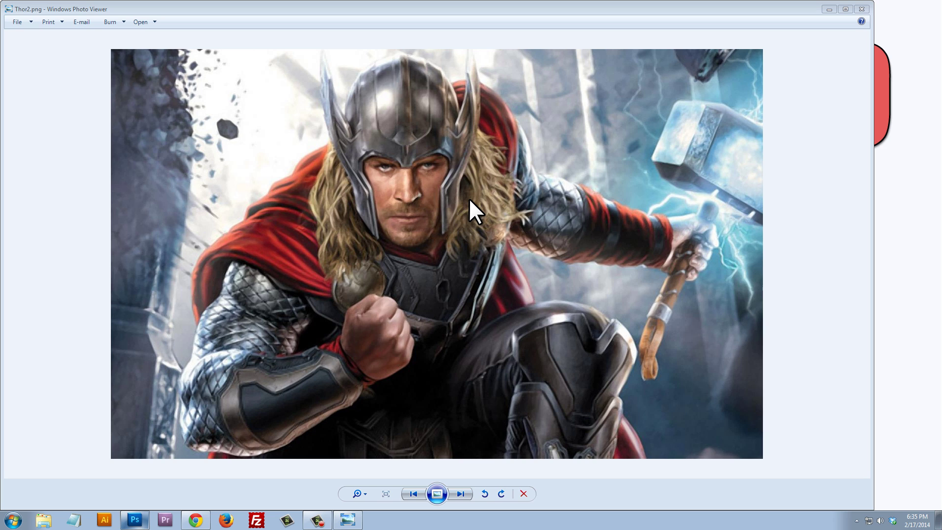
left_click(411, 200)
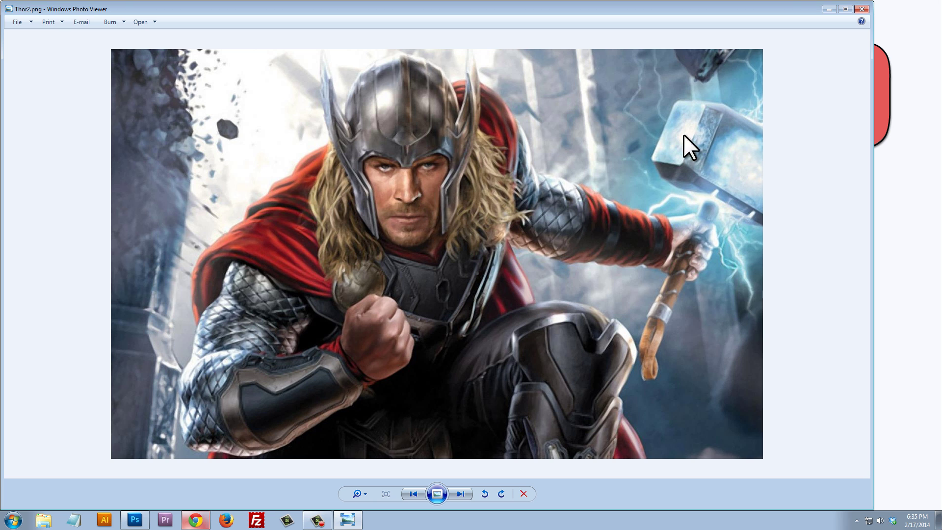
left_click(861, 10)
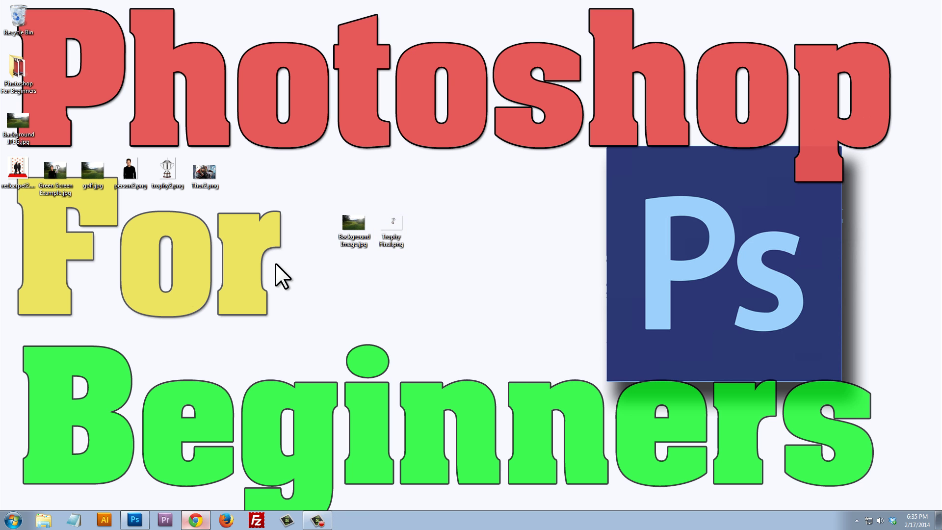
- Open Thor2.png in Adobe Photoshop CS5.1
right_click(210, 174)
mouse_move(264, 315)
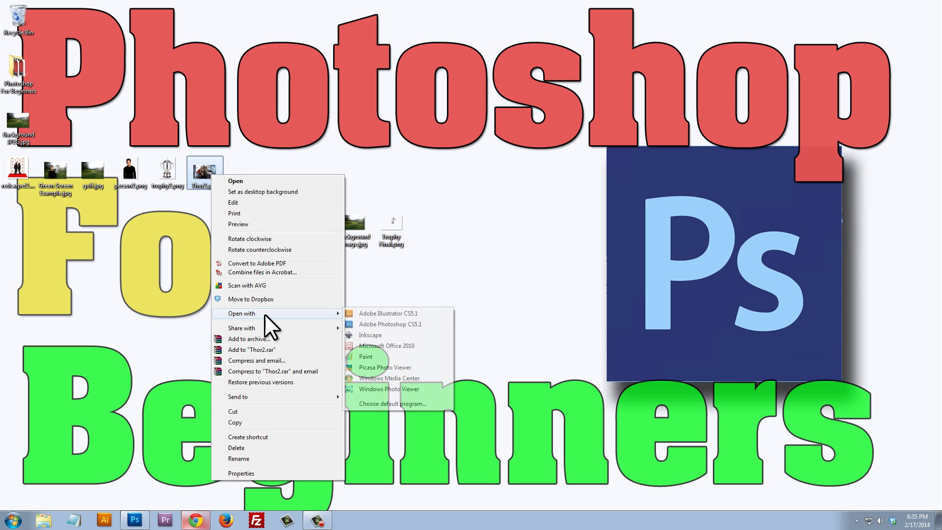
left_click(378, 323)
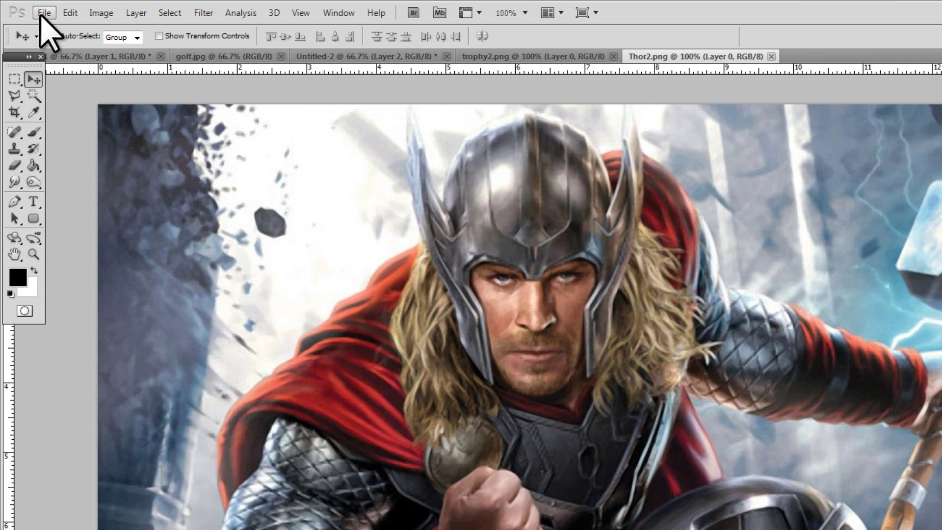
- Start a new document in inches with width 6, height 4 and resolution 300
left_click(30, 8)
left_click(52, 28)
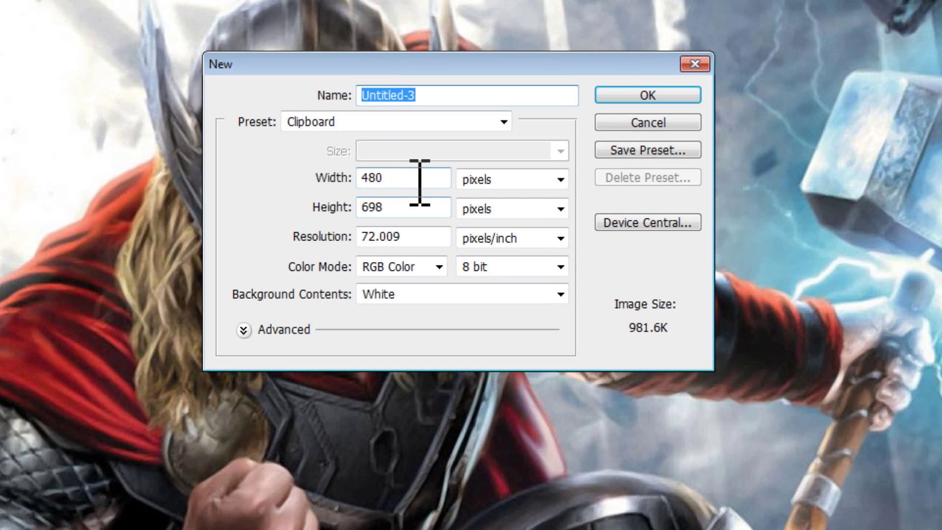
left_click_drag(419, 179, 319, 178)
left_click(510, 180)
left_click(483, 210)
left_click_drag(437, 179, 278, 167)
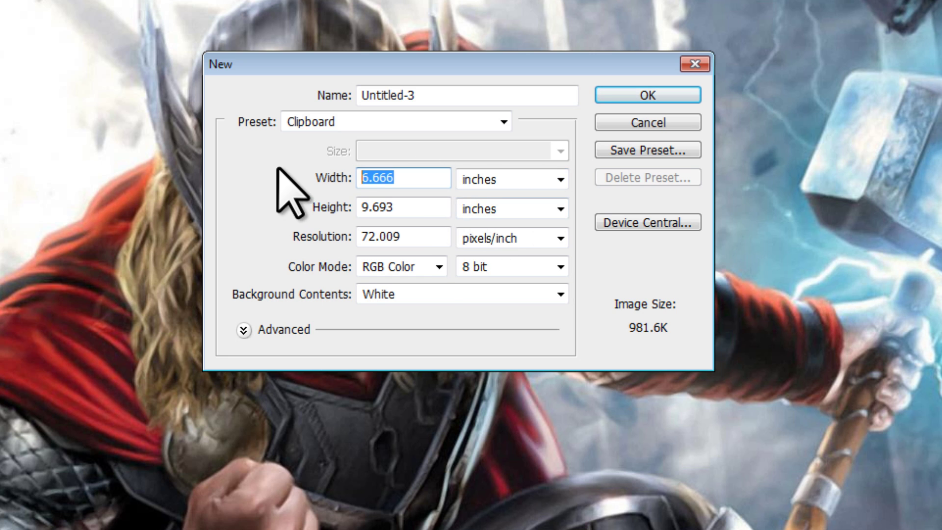
type("6")
left_click_drag(382, 208, 294, 210)
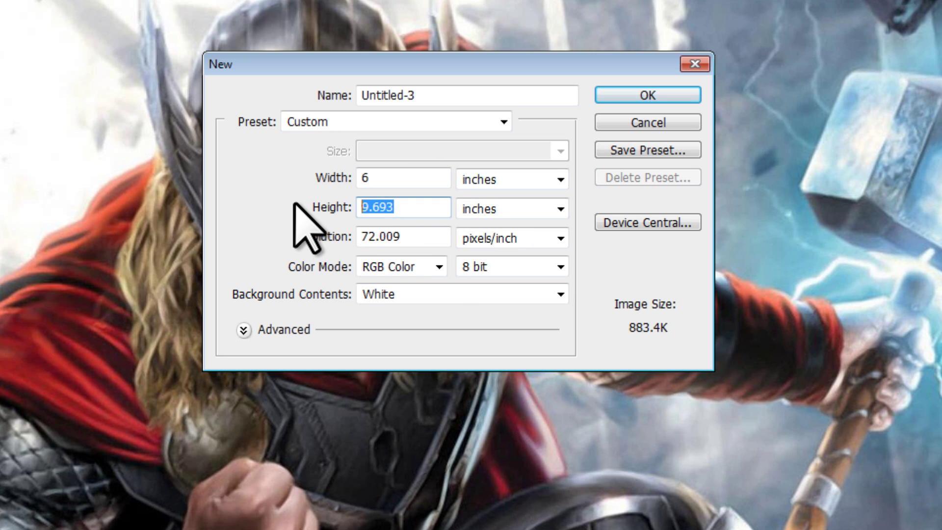
type("4")
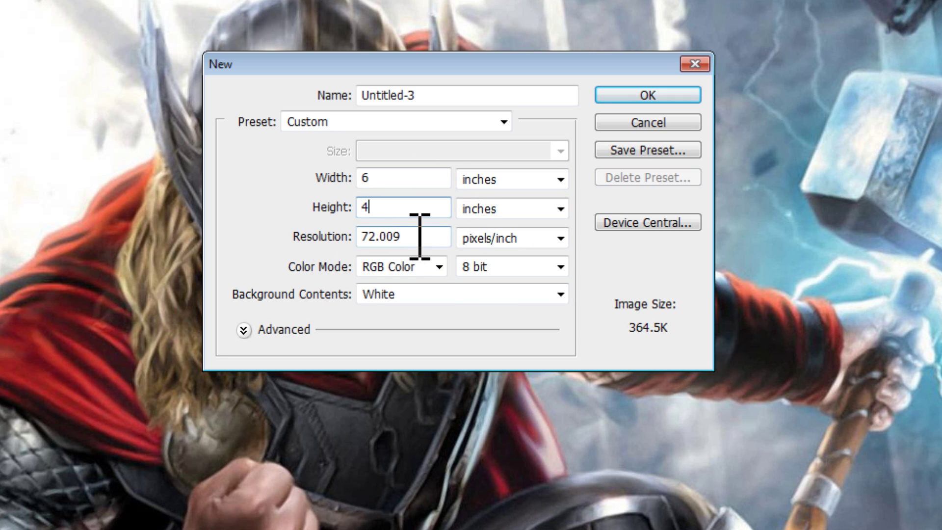
left_click_drag(420, 231, 298, 239)
type("4")
key("BackSpace")
type("300")
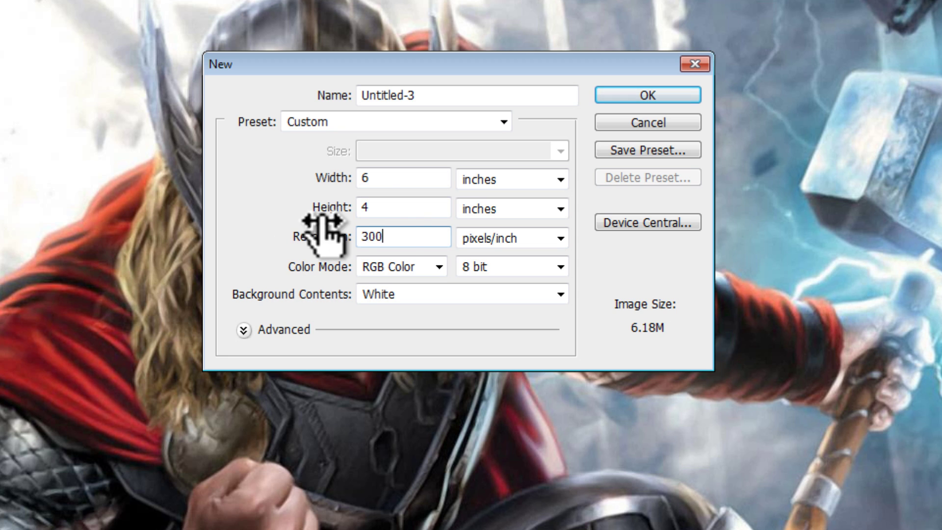
- Correct the size back to 6 x 4 inches at 300 resolution and create the document
left_click(330, 182)
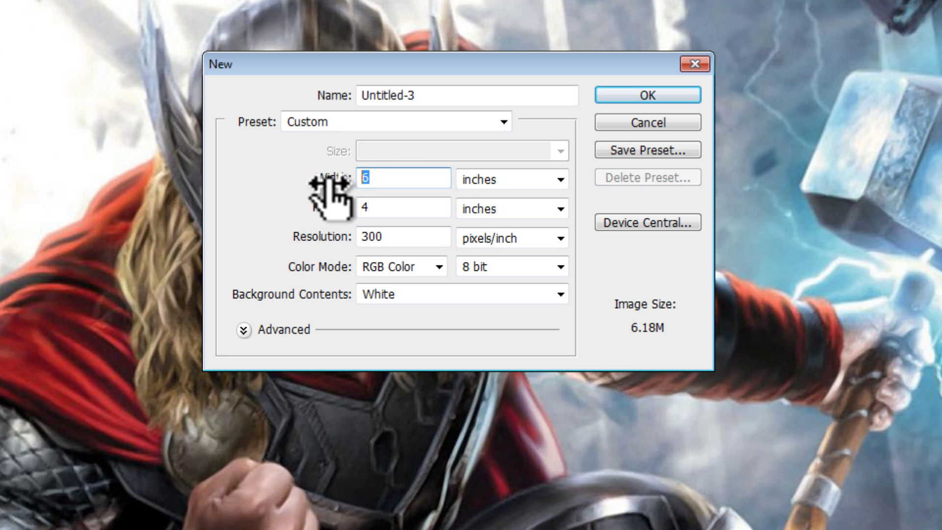
type("4")
left_click(361, 205)
left_click(314, 207)
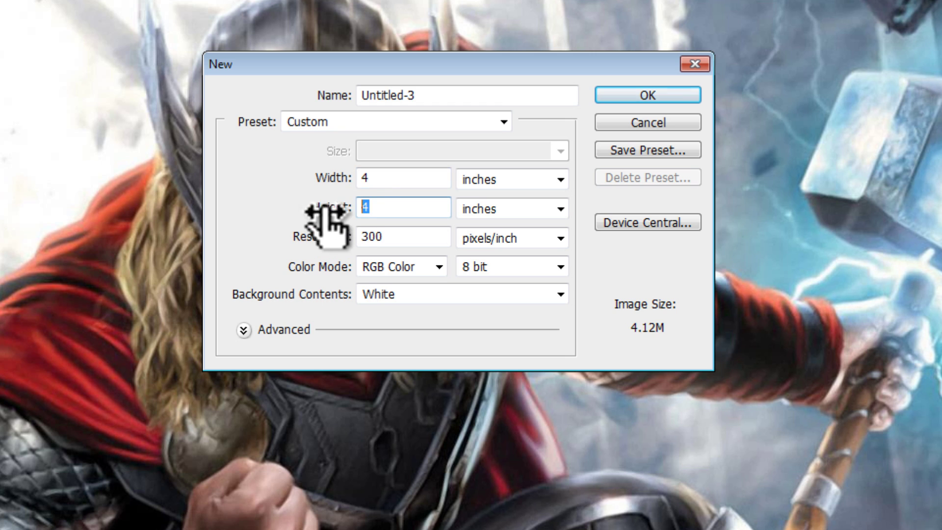
type("6")
left_click(324, 180)
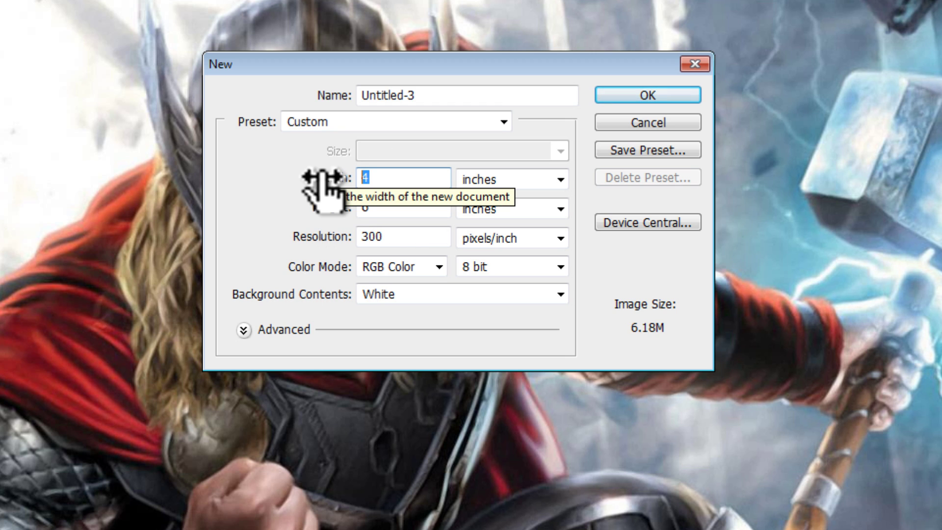
type("6")
left_click(317, 208)
type("4")
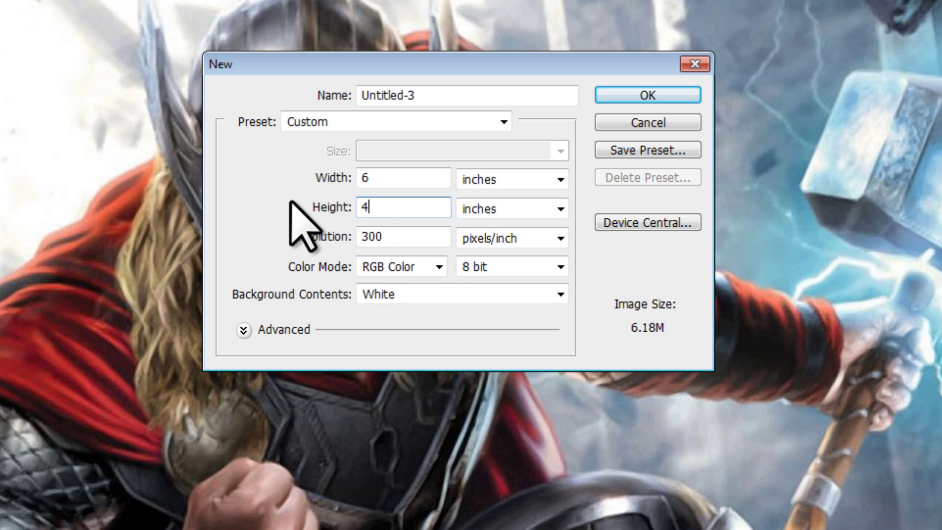
left_click(319, 236)
left_click(640, 96)
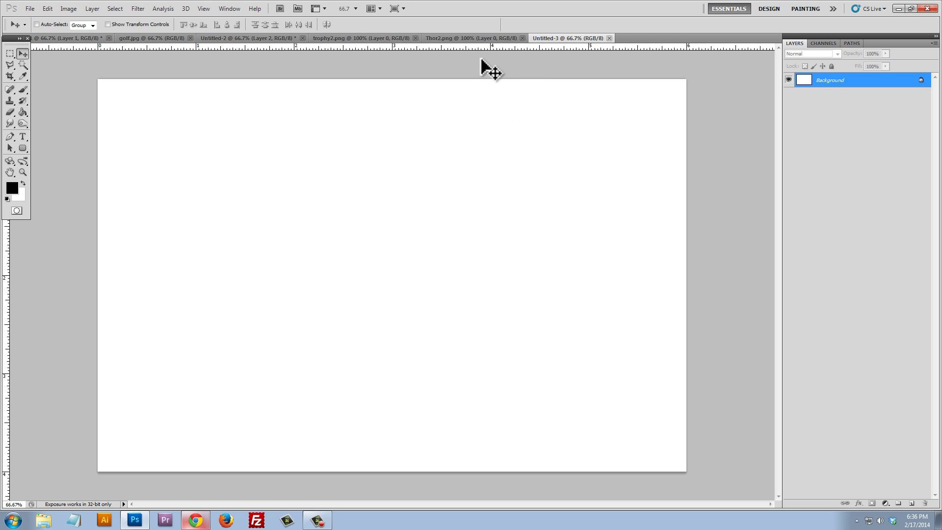
- Select all of the Thor2.png image and copy it
left_click(497, 36)
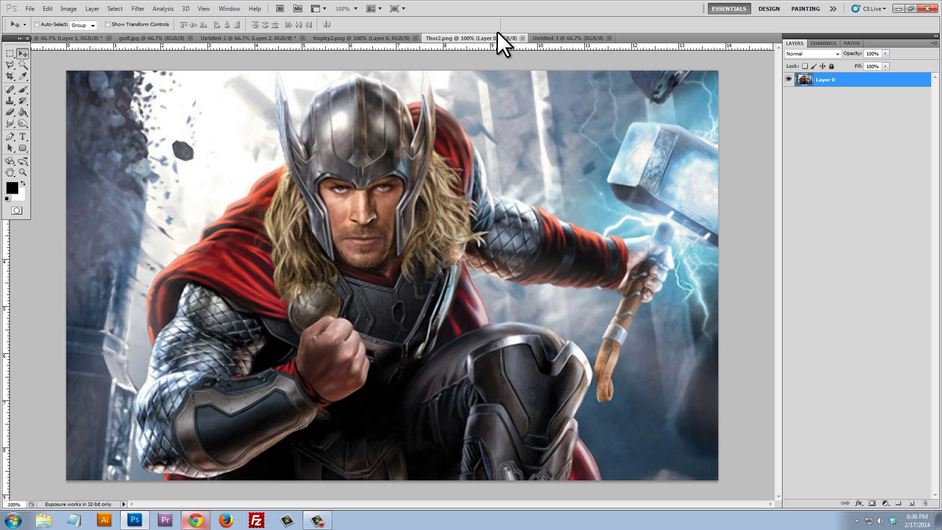
left_click(109, 6)
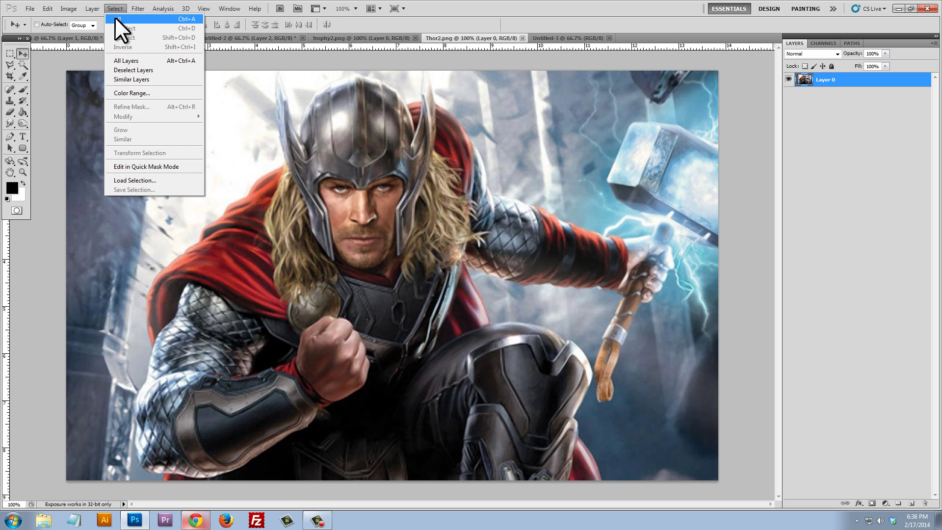
left_click(116, 18)
left_click(48, 8)
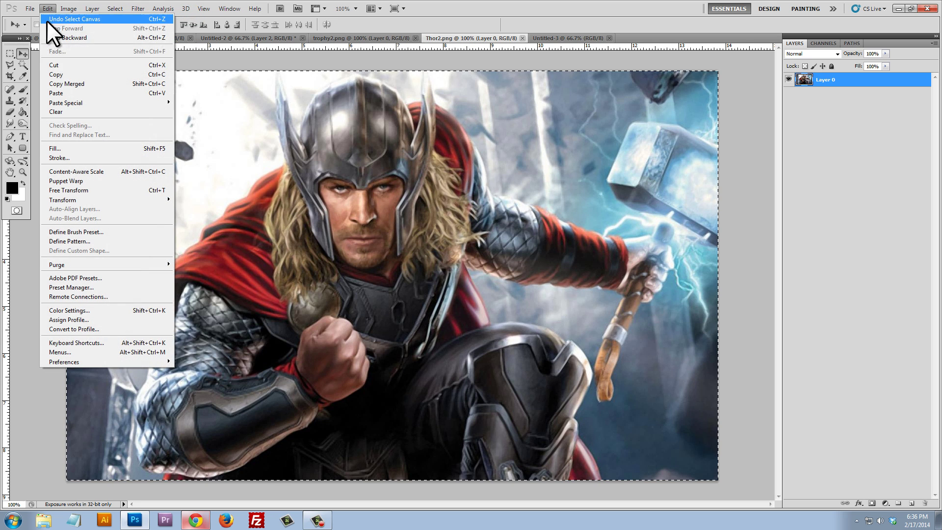
left_click(62, 75)
- Paste the Thor image into Untitled-3 as Layer 1
left_click(544, 38)
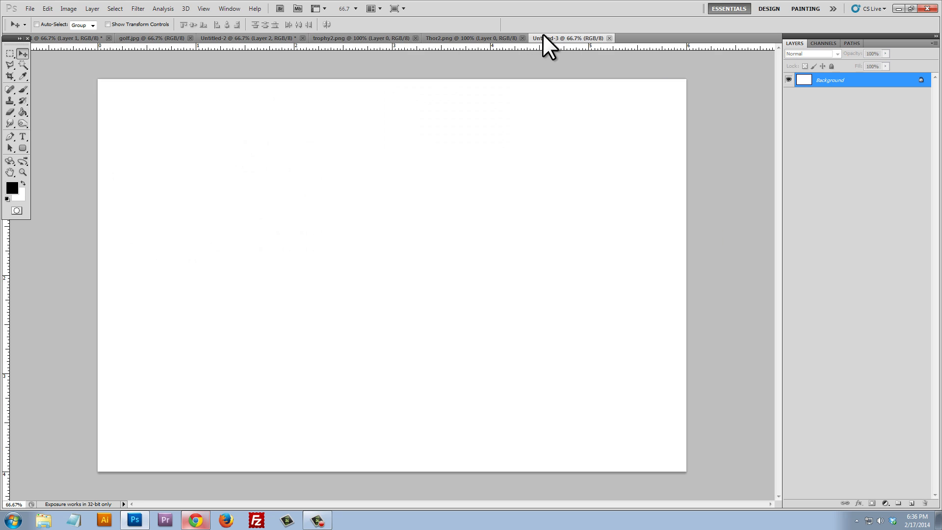
left_click(43, 7)
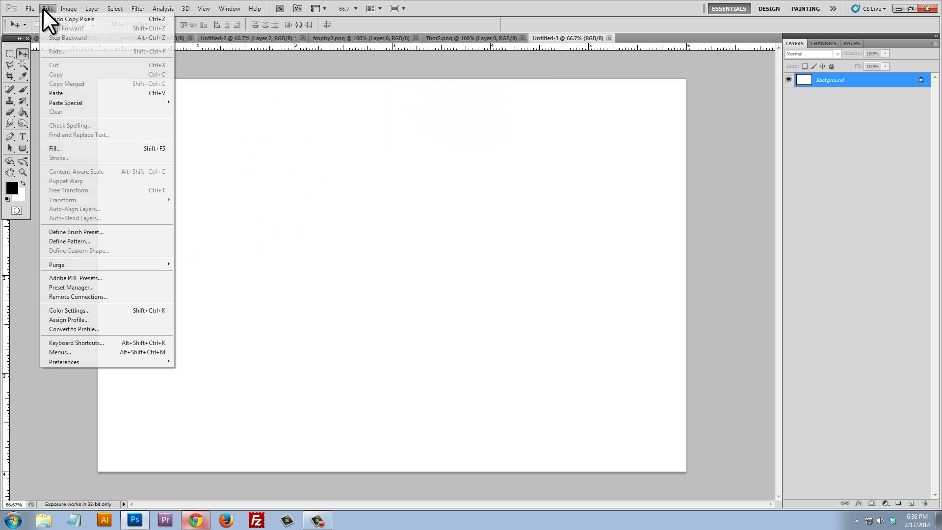
left_click(68, 90)
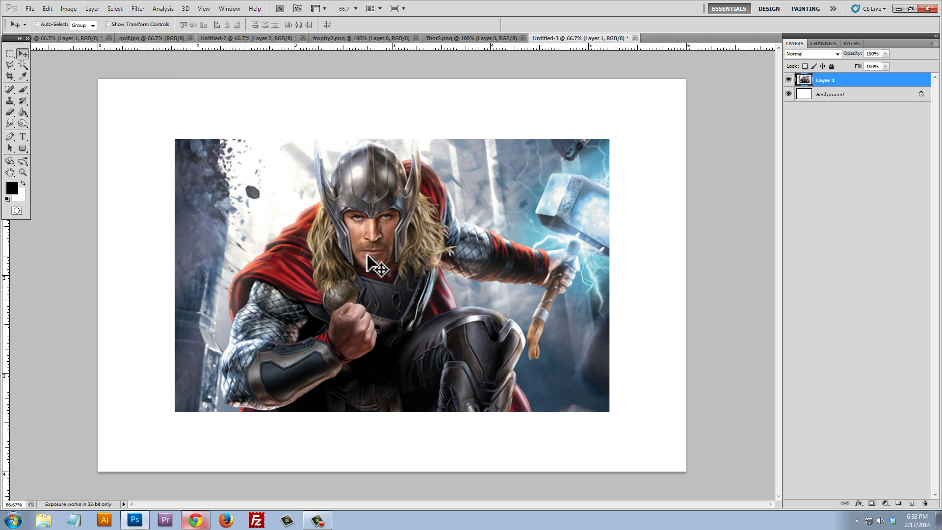
- Move the Thor layer to the top-left corner and Free Transform it to about 144%
left_click_drag(367, 254, 289, 197)
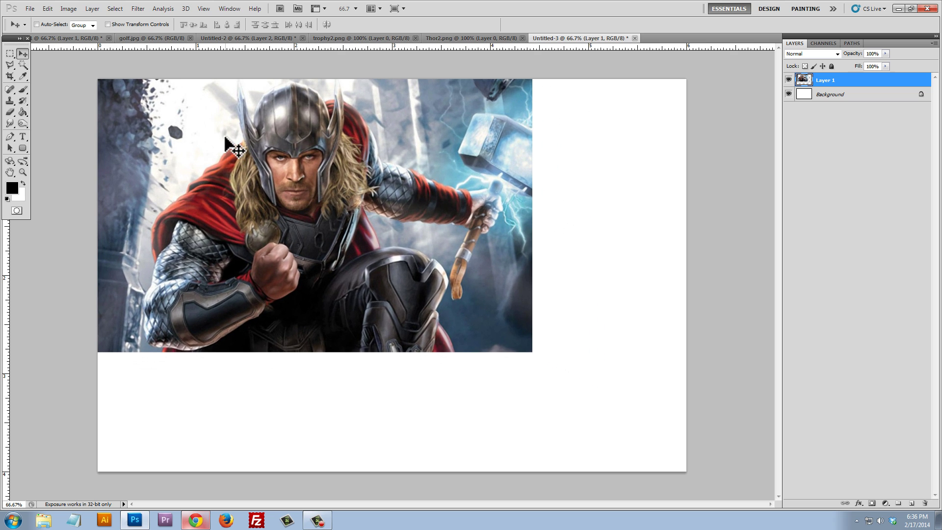
left_click(48, 8)
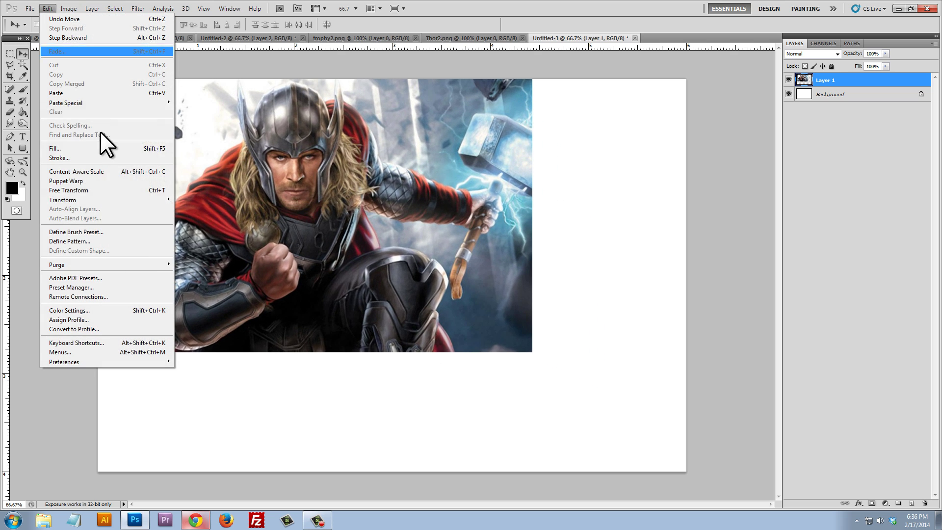
left_click(87, 188)
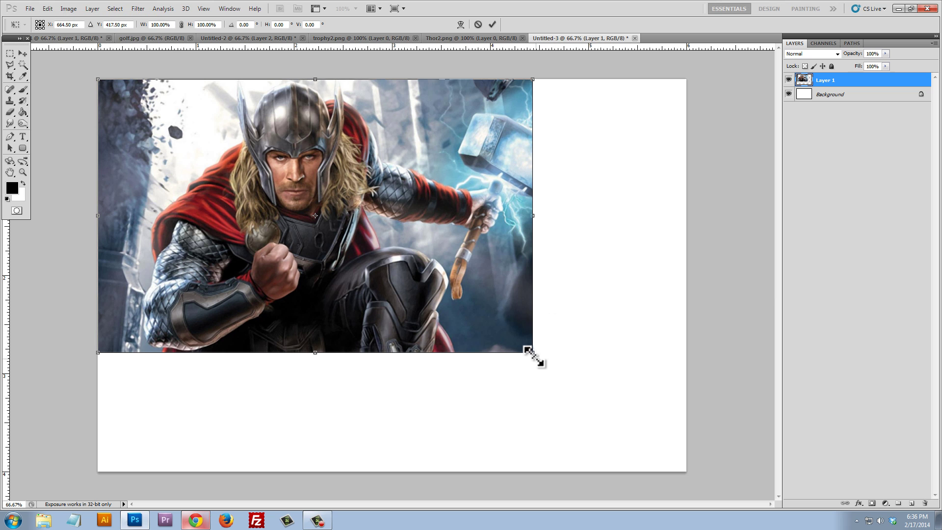
left_click_drag(529, 349, 723, 469)
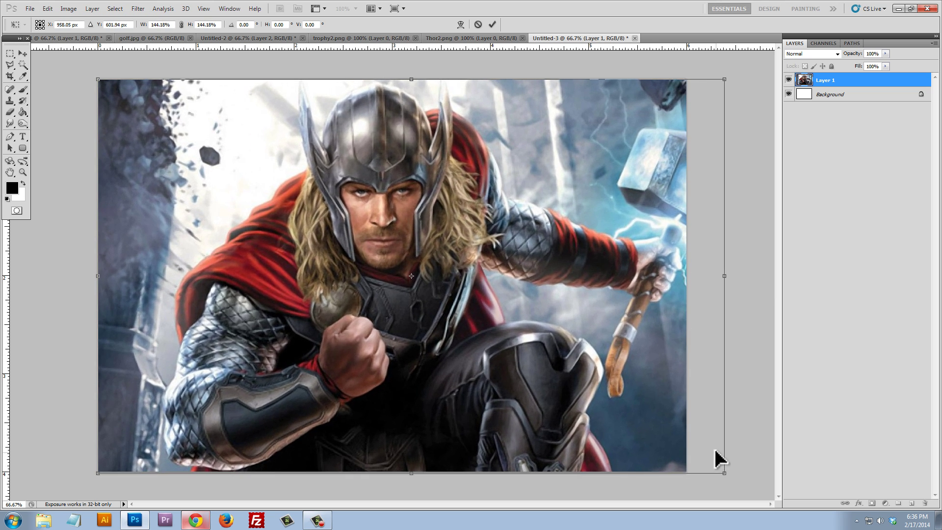
key("Return")
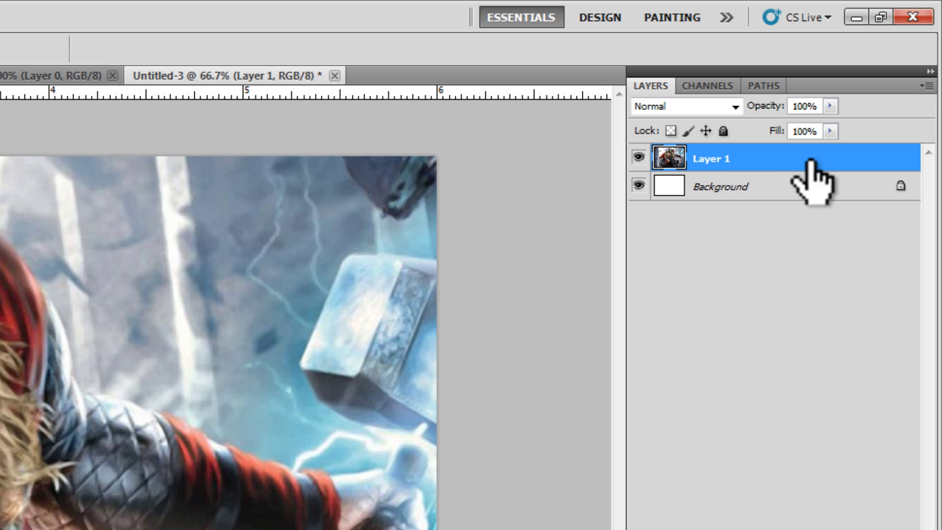
- Duplicate Layer 1 as Layer 1 copy
right_click(812, 162)
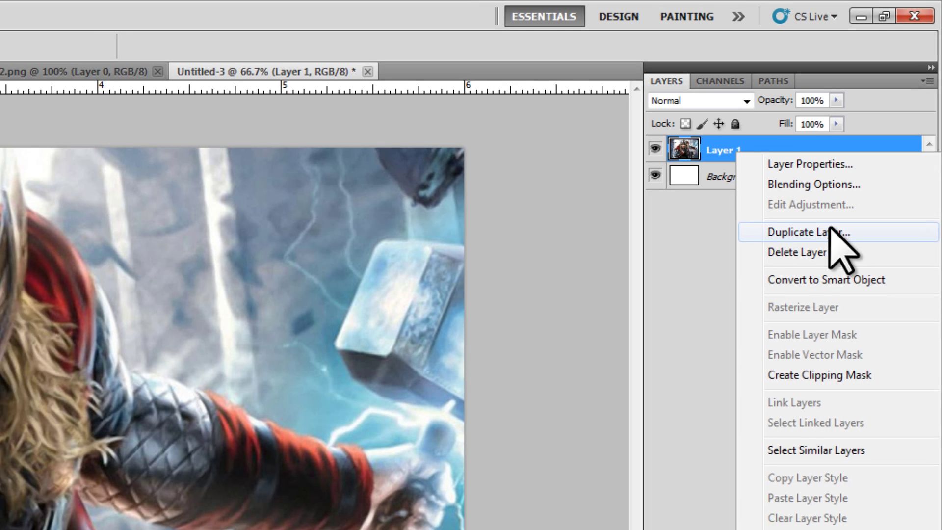
left_click(801, 245)
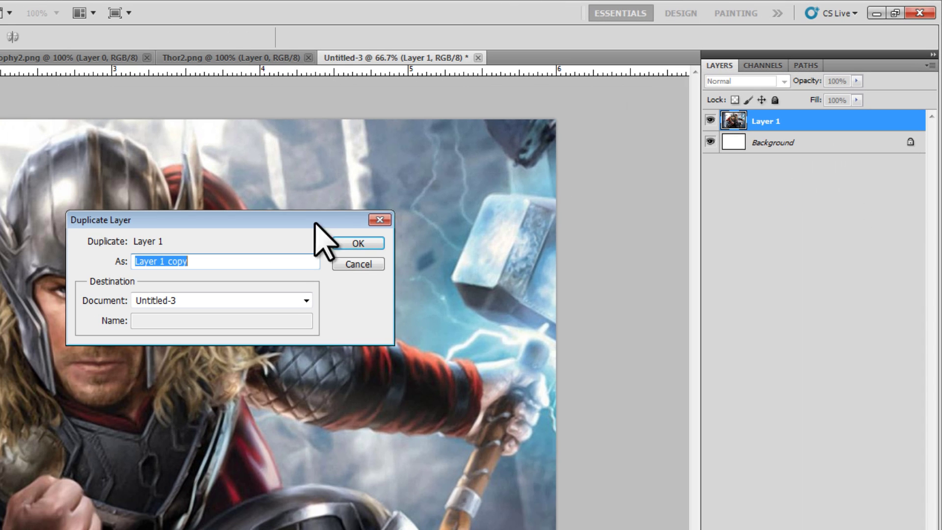
left_click(358, 243)
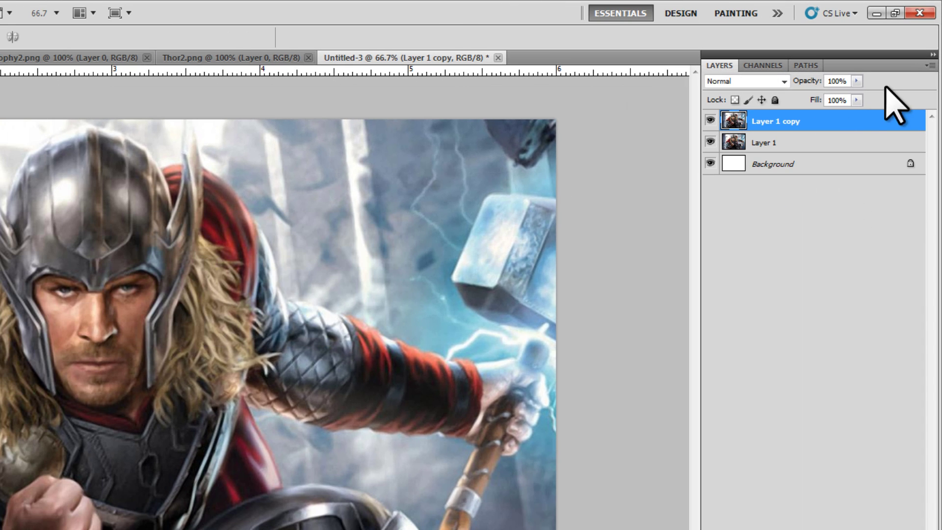
- Hide Layer 1 and the Background, and make Layer 1 copy the active layer
left_click(772, 143)
left_click(710, 142)
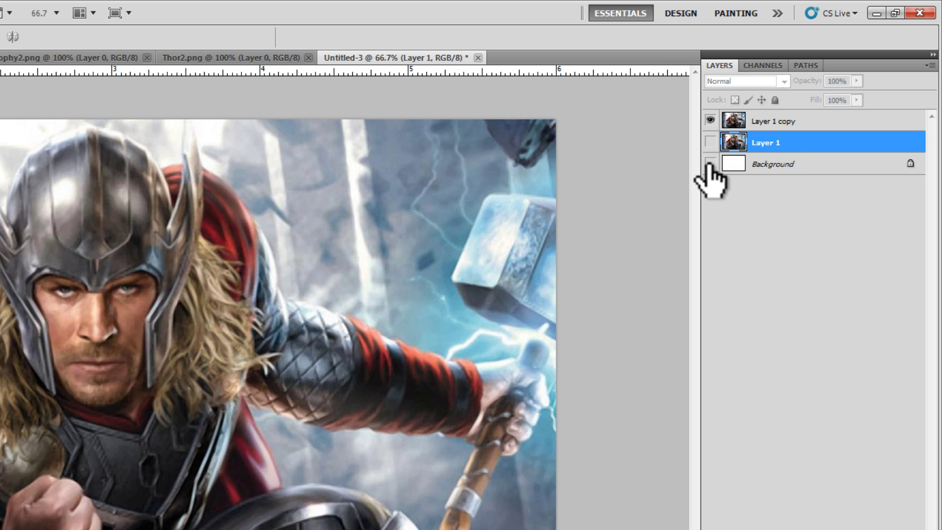
left_click(710, 165)
left_click(776, 122)
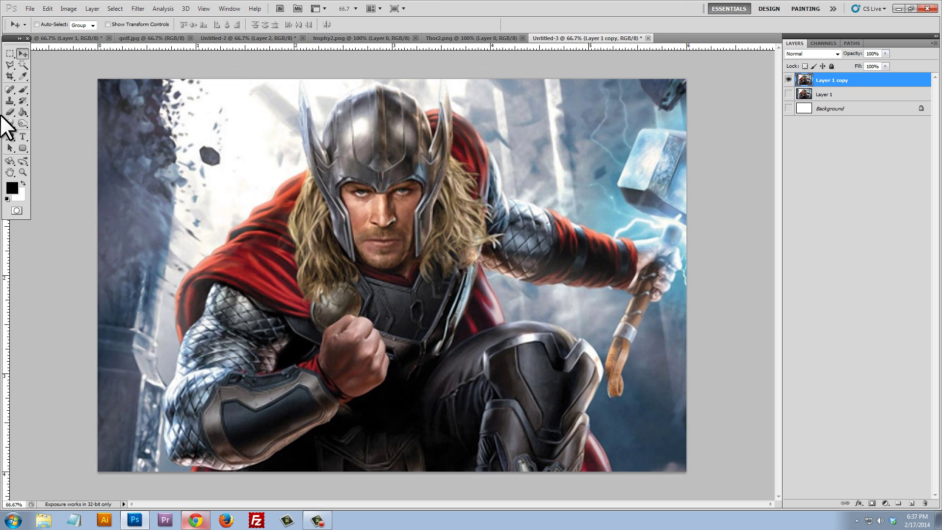
left_click(10, 112)
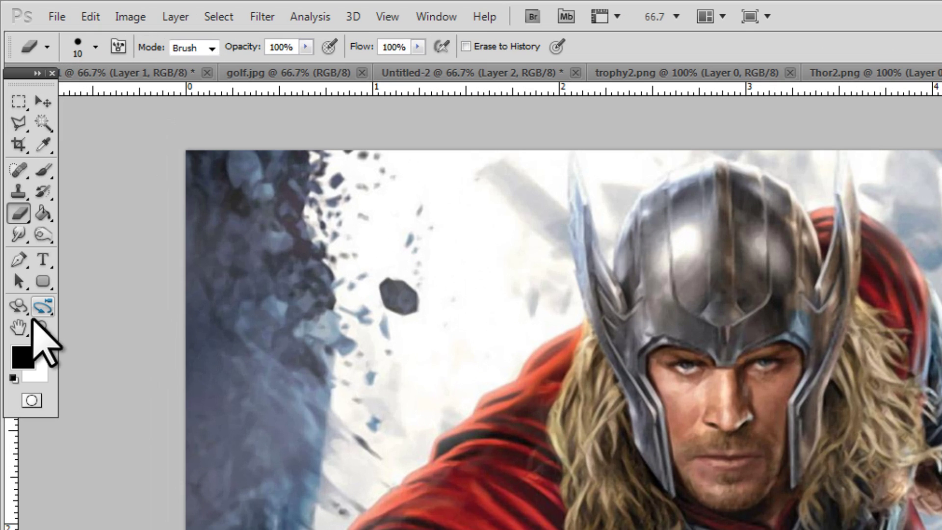
- Zoom in to 300% on Thor's face around the nose
left_click(22, 172)
left_click(723, 405)
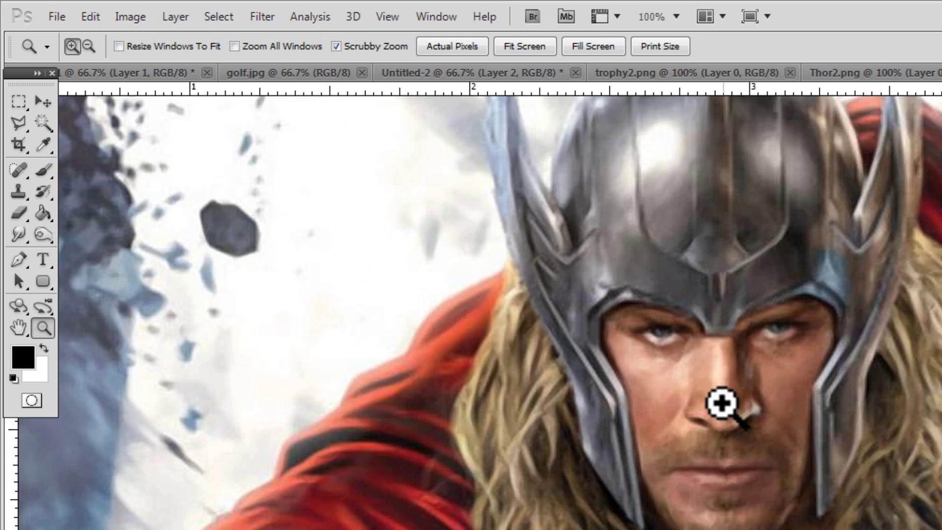
left_click(729, 399)
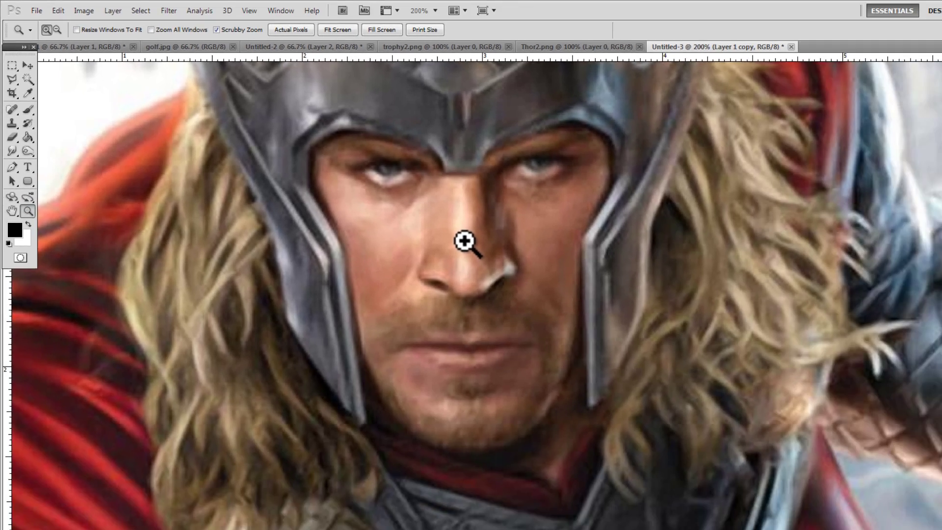
left_click(463, 241)
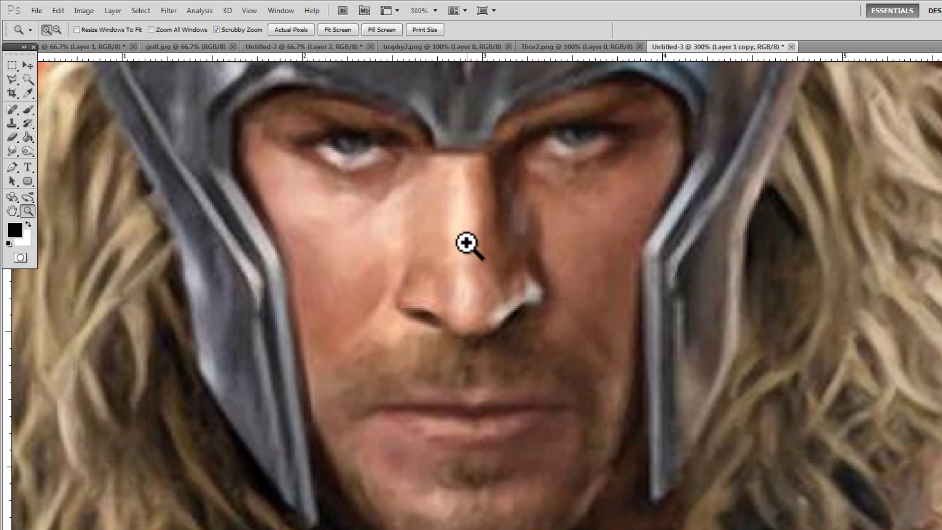
scroll(466, 250, "up", 2)
scroll(467, 252, "down", 1)
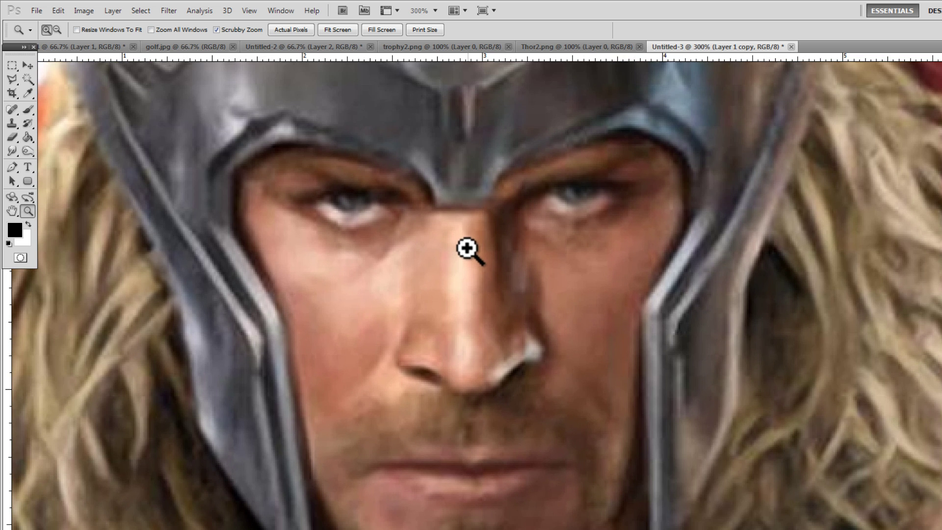
scroll(467, 249, "down", 1)
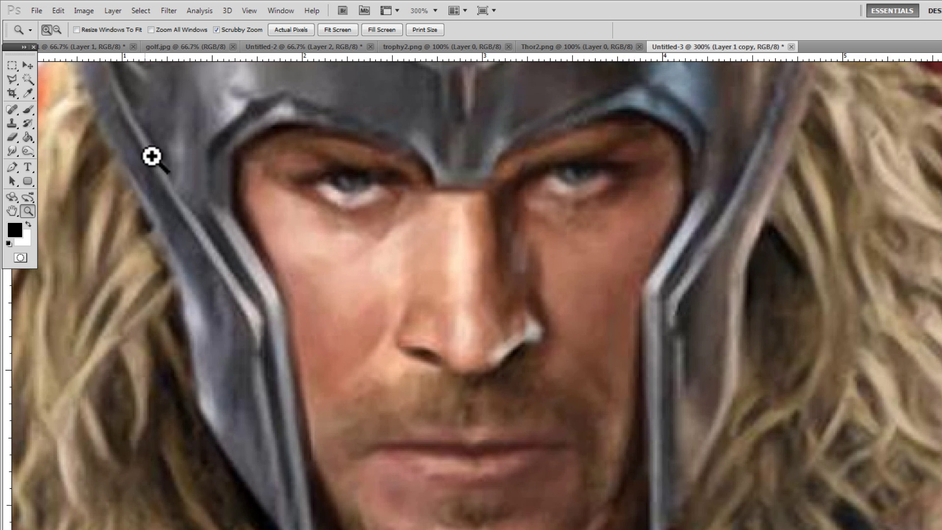
- Erase the nose, cheeks and left eye with a 40 px eraser
left_click(12, 138)
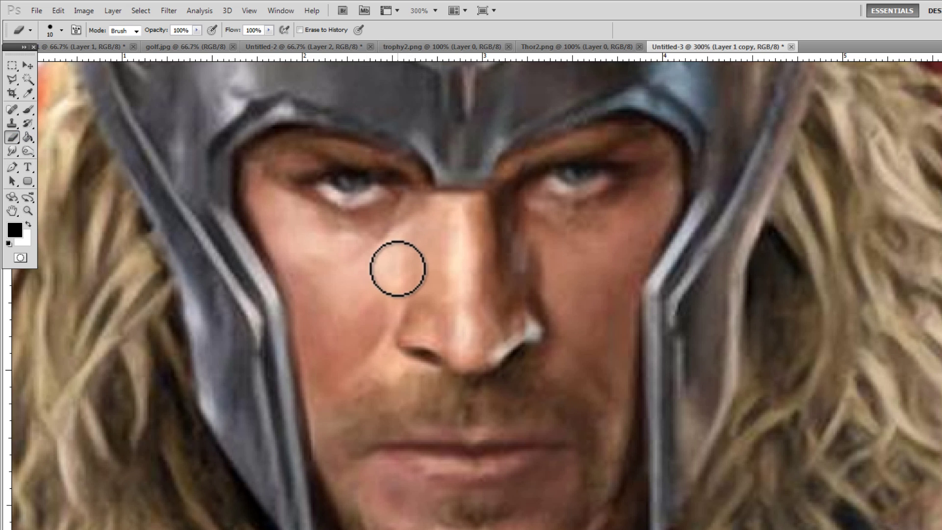
left_click(62, 30)
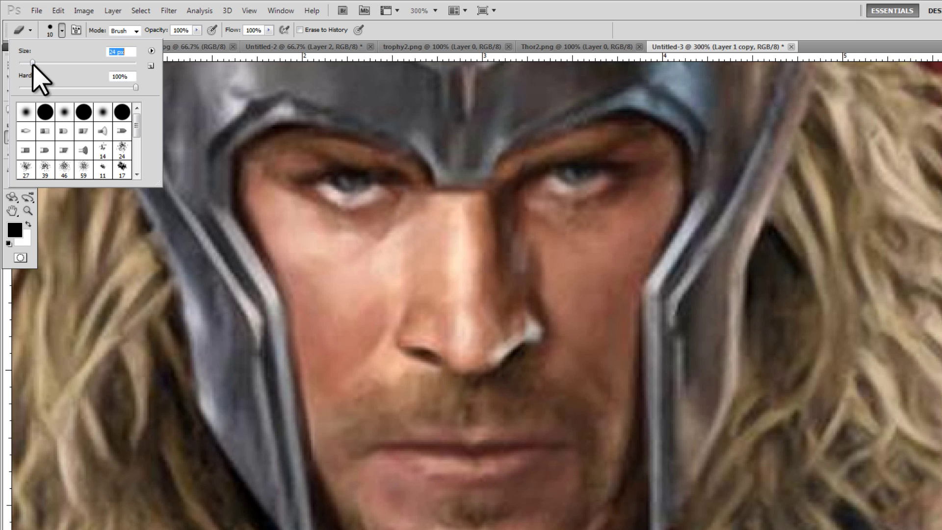
left_click_drag(42, 62, 43, 62)
mouse_move(512, 240)
left_mouse_down()
mouse_move(495, 231)
mouse_move(387, 267)
mouse_move(510, 299)
left_mouse_up()
mouse_move(418, 239)
left_mouse_down()
mouse_move(350, 192)
mouse_move(305, 176)
mouse_move(284, 191)
mouse_move(355, 261)
mouse_move(313, 235)
mouse_move(365, 324)
mouse_move(461, 335)
mouse_move(540, 289)
mouse_move(548, 241)
mouse_move(490, 235)
mouse_move(588, 173)
mouse_move(613, 165)
mouse_move(635, 173)
mouse_move(633, 195)
mouse_move(565, 275)
mouse_move(642, 203)
mouse_move(597, 260)
mouse_move(558, 391)
mouse_move(506, 460)
mouse_move(535, 365)
mouse_move(452, 434)
mouse_move(414, 422)
mouse_move(400, 403)
mouse_move(360, 407)
mouse_move(310, 233)
mouse_move(362, 231)
left_mouse_up()
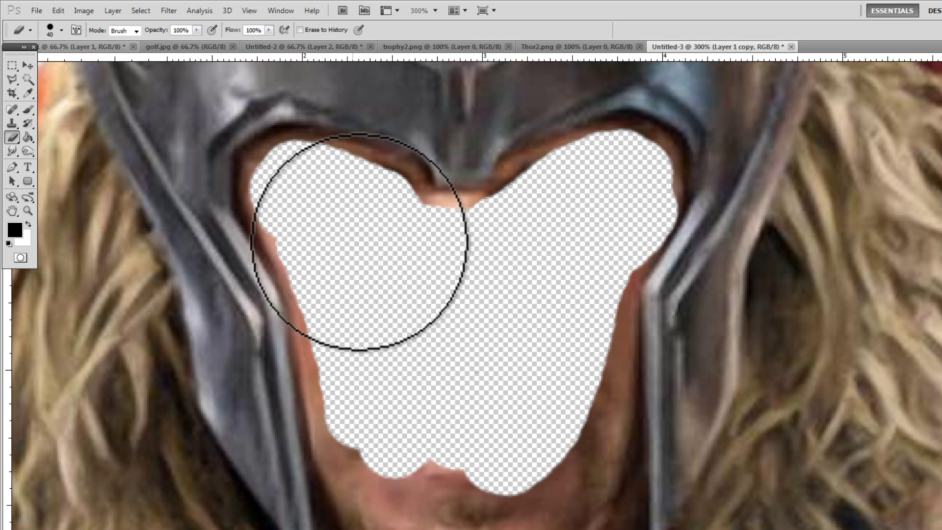
- Erase the mouth and chin skin, then straight-line erase the left edge with a smaller brush
scroll(379, 377, "down", 2)
mouse_move(380, 377)
left_mouse_down()
mouse_move(362, 419)
mouse_move(426, 449)
mouse_move(545, 439)
mouse_move(425, 470)
mouse_move(453, 496)
mouse_move(537, 493)
mouse_move(569, 397)
mouse_move(581, 323)
mouse_move(591, 439)
mouse_move(607, 197)
left_mouse_up()
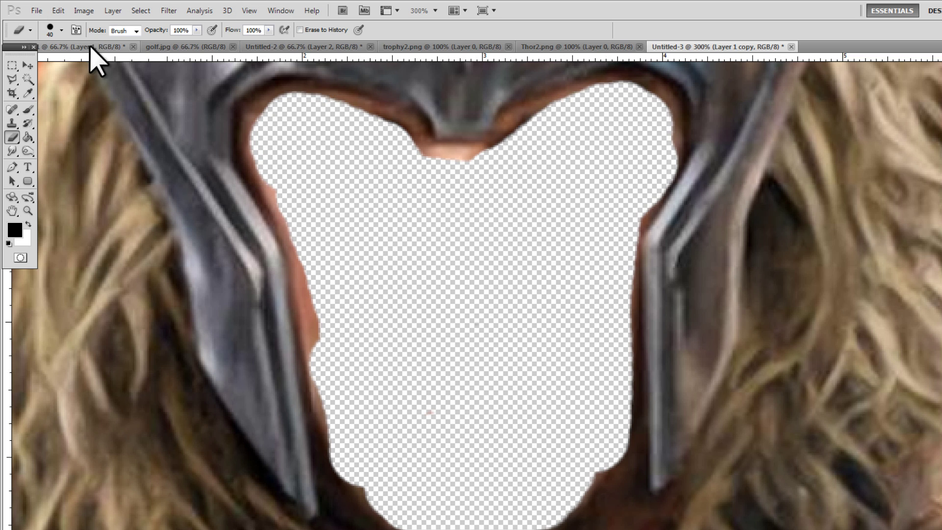
left_click(62, 30)
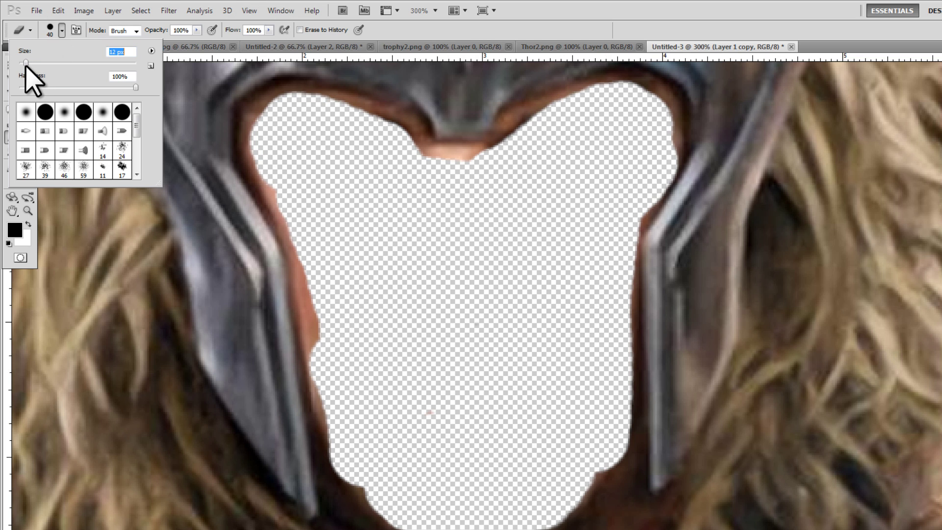
key("Return")
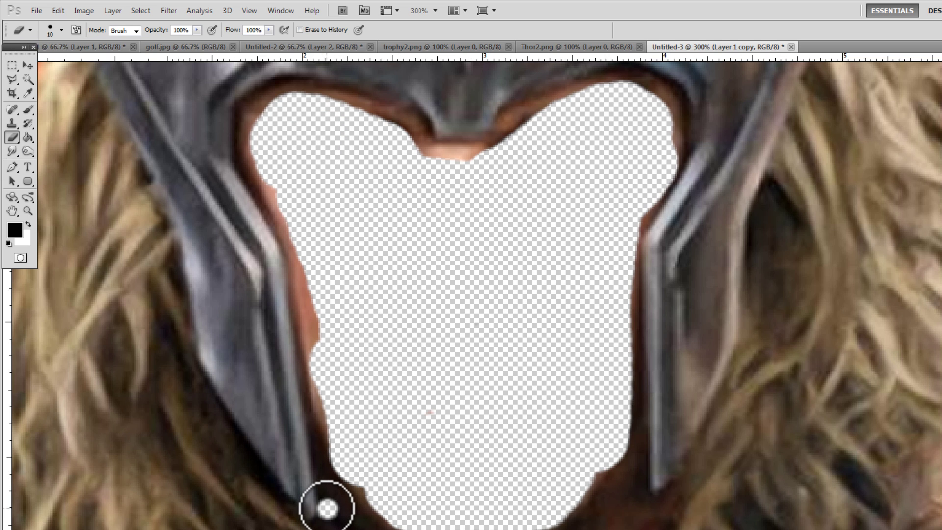
key("shift")
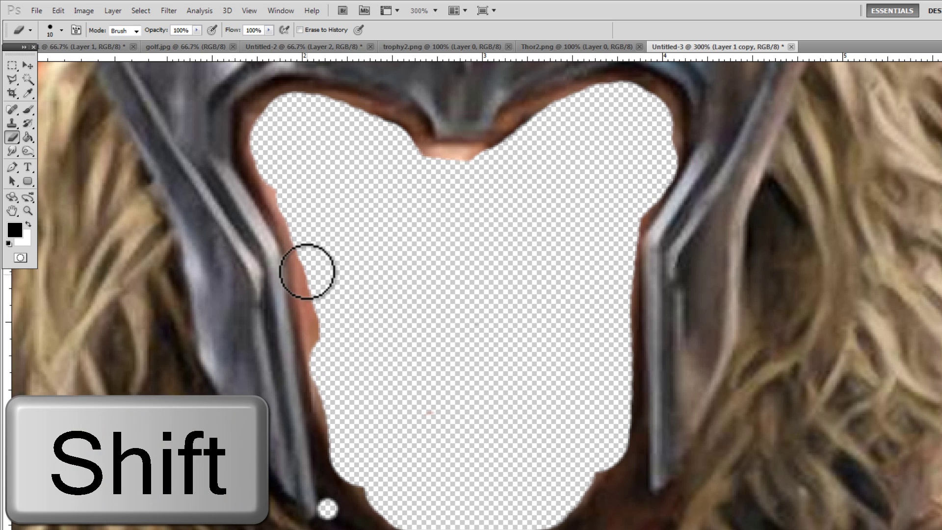
left_click(294, 261, "shift")
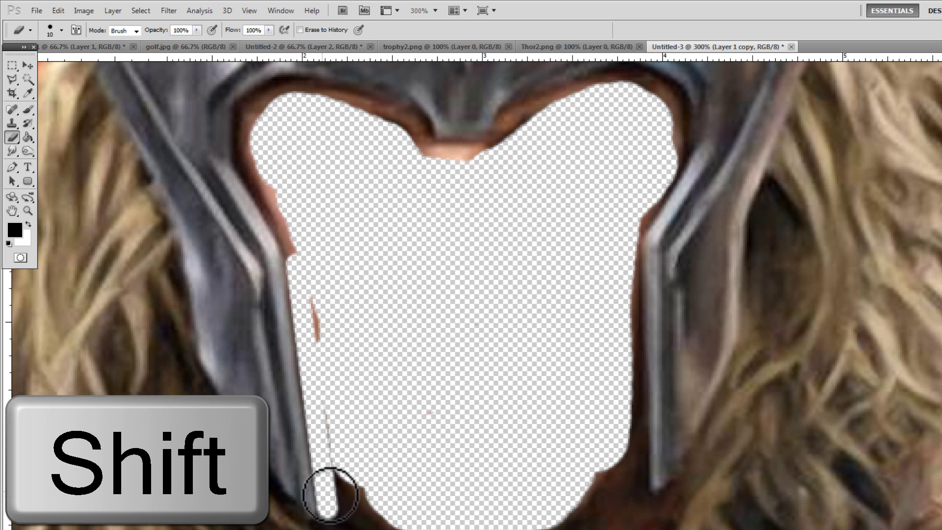
left_click(347, 490, "shift")
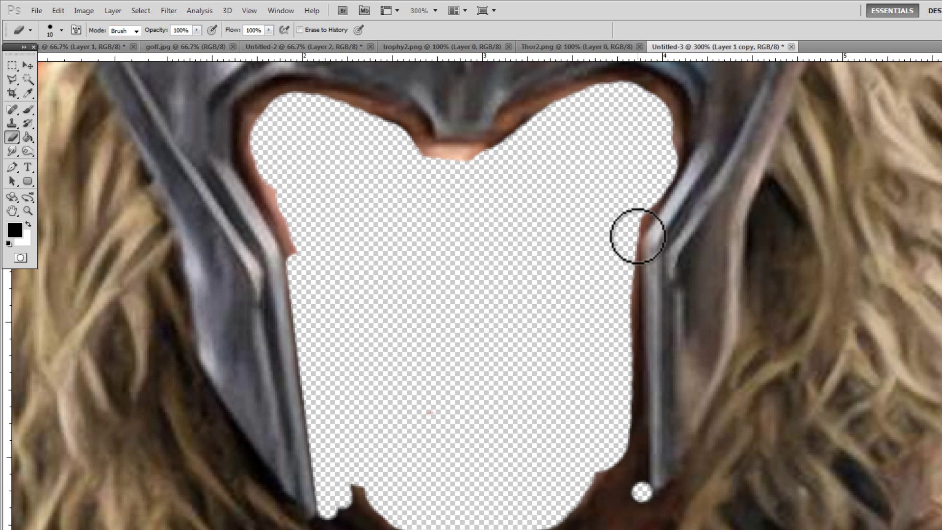
- Erase the right-edge skin and the helmet's dark inner rim, with strokes across helmet and hair
left_click(637, 236, "shift")
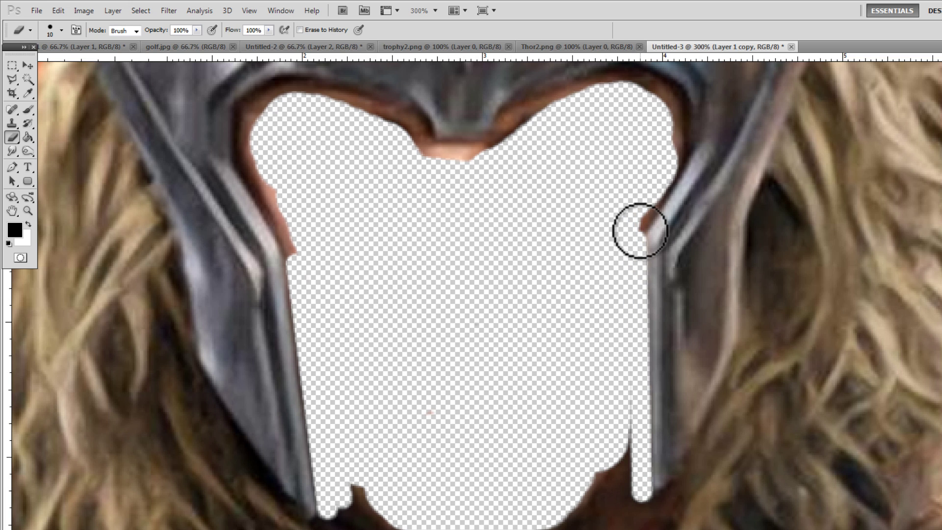
left_click(639, 226)
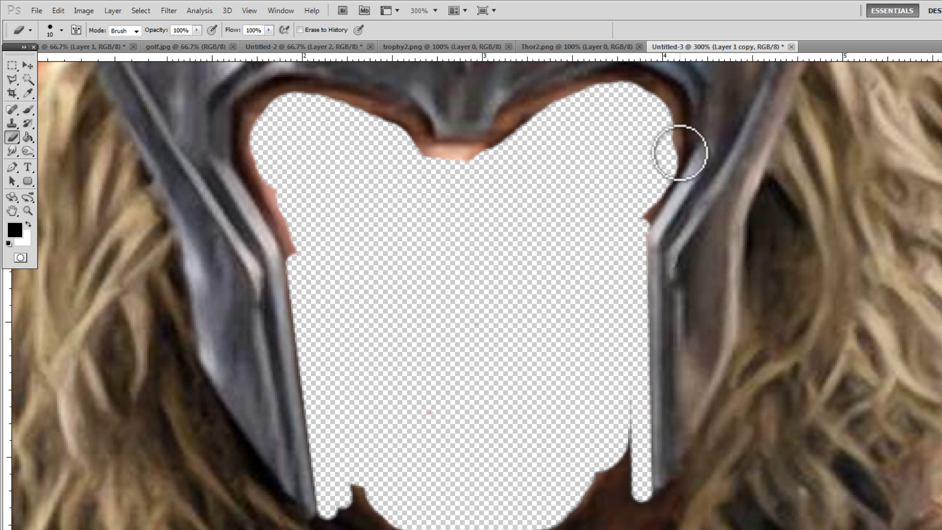
mouse_move(680, 153)
left_mouse_down()
mouse_move(674, 94)
mouse_move(614, 77)
mouse_move(510, 115)
mouse_move(487, 152)
mouse_move(435, 149)
mouse_move(445, 148)
mouse_move(426, 142)
mouse_move(409, 114)
mouse_move(333, 88)
mouse_move(282, 84)
mouse_move(251, 106)
mouse_move(240, 166)
mouse_move(306, 282)
mouse_move(295, 429)
mouse_move(333, 490)
mouse_move(355, 417)
mouse_move(310, 187)
mouse_move(296, 232)
mouse_move(255, 142)
mouse_move(261, 114)
mouse_move(350, 105)
mouse_move(379, 117)
mouse_move(421, 156)
mouse_move(475, 162)
mouse_move(388, 121)
left_mouse_up()
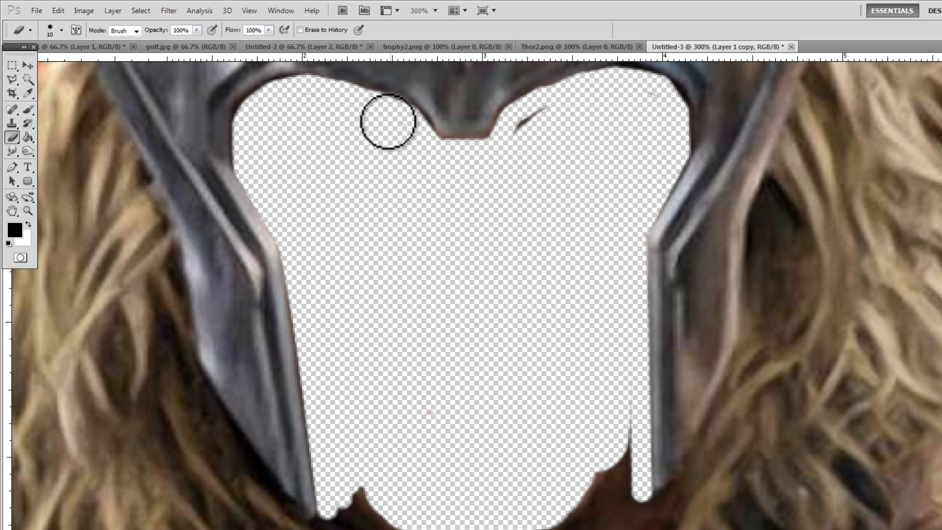
left_click_drag(528, 131, 538, 111)
scroll(567, 231, "up", 2)
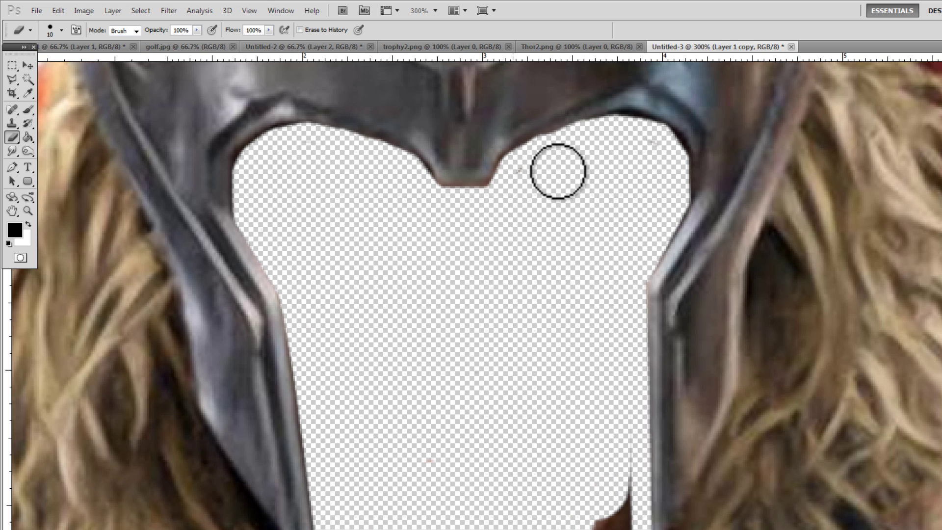
left_click_drag(684, 195, 680, 205)
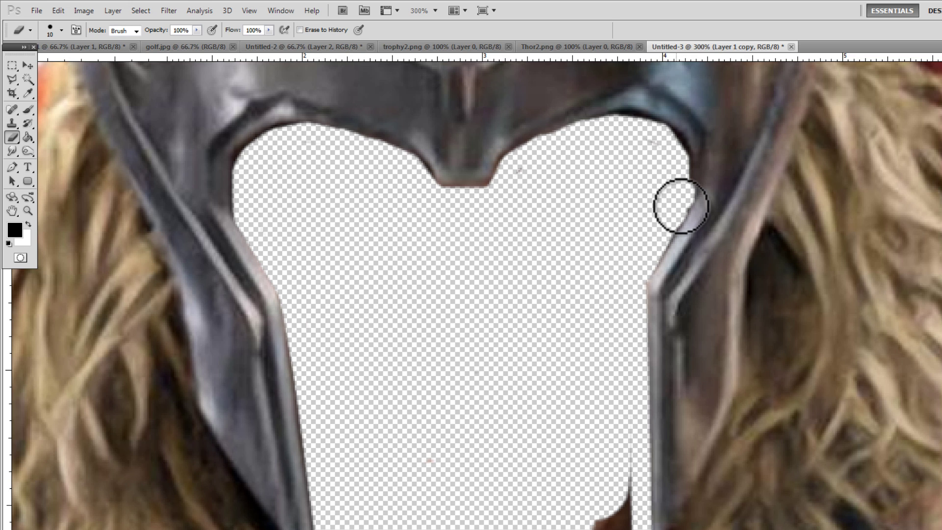
mouse_move(681, 206)
left_mouse_down()
mouse_move(690, 165)
mouse_move(661, 134)
left_mouse_up()
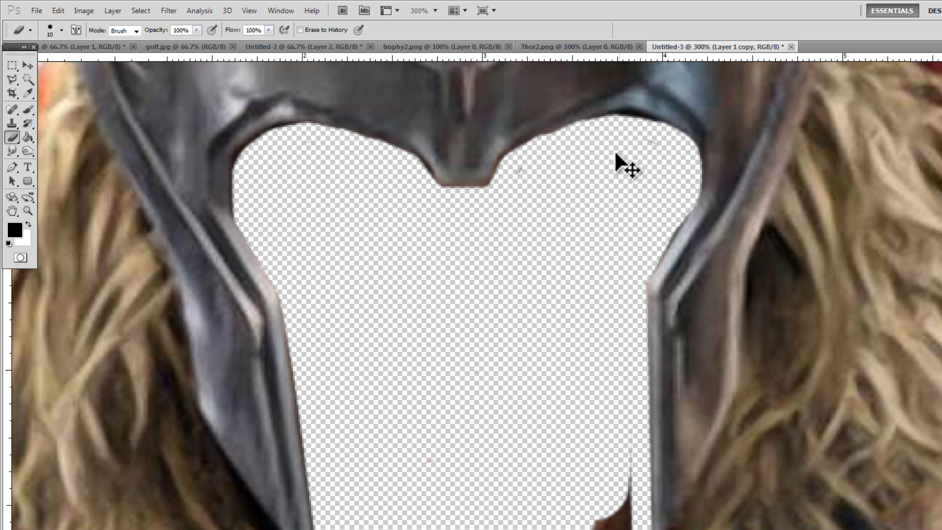
mouse_move(615, 154)
left_mouse_down()
mouse_move(490, 69)
mouse_move(221, 529)
mouse_move(645, 452)
mouse_move(110, 297)
left_mouse_up()
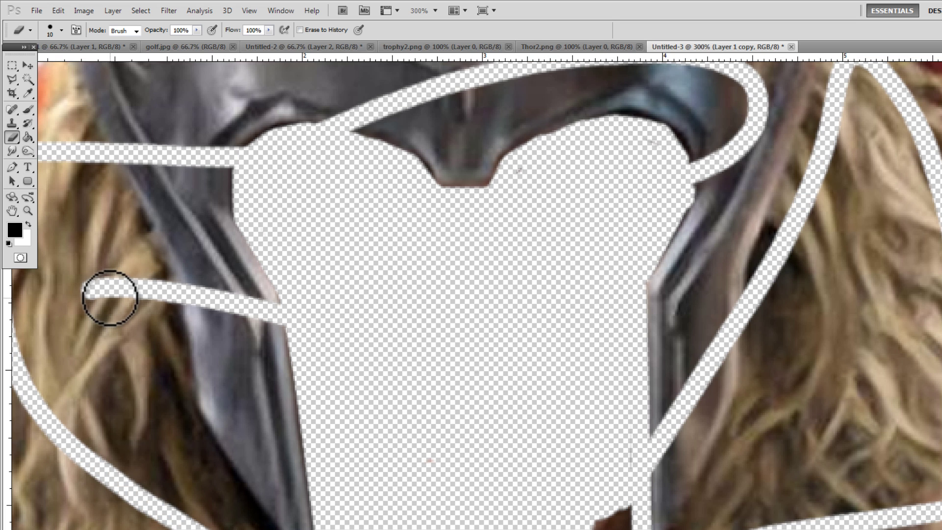
- Undo and step backward to remove the stray eraser scribbles across the hair and helmet
scroll(267, 169, "up", 1)
left_click(58, 10)
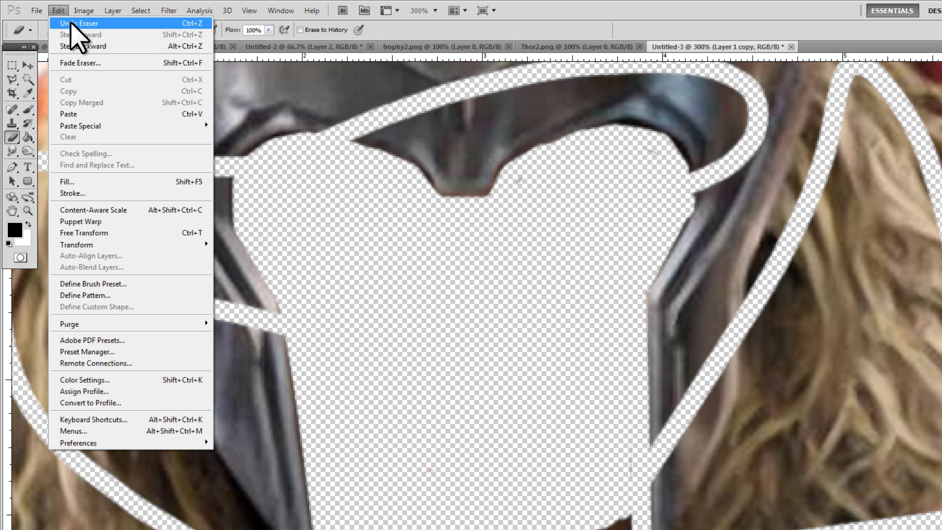
left_click(71, 23)
mouse_move(190, 121)
left_mouse_down()
mouse_move(337, 374)
mouse_move(750, 211)
mouse_move(525, 290)
left_mouse_up()
left_click(58, 11)
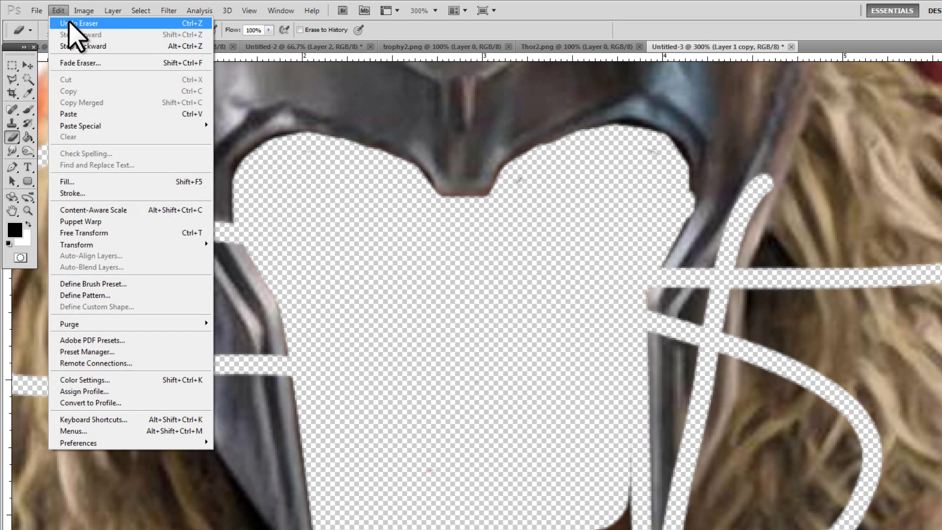
left_click(71, 23)
left_click(58, 10)
left_click(79, 45)
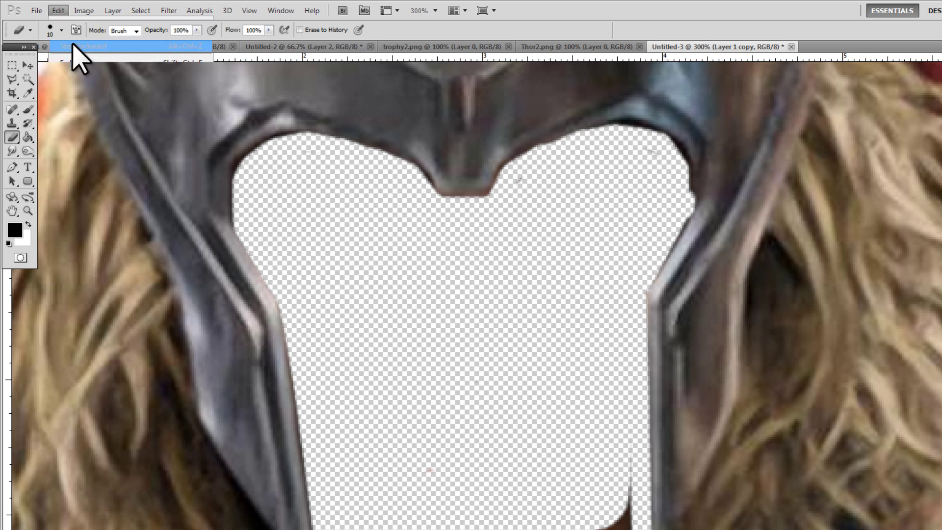
left_click(56, 10)
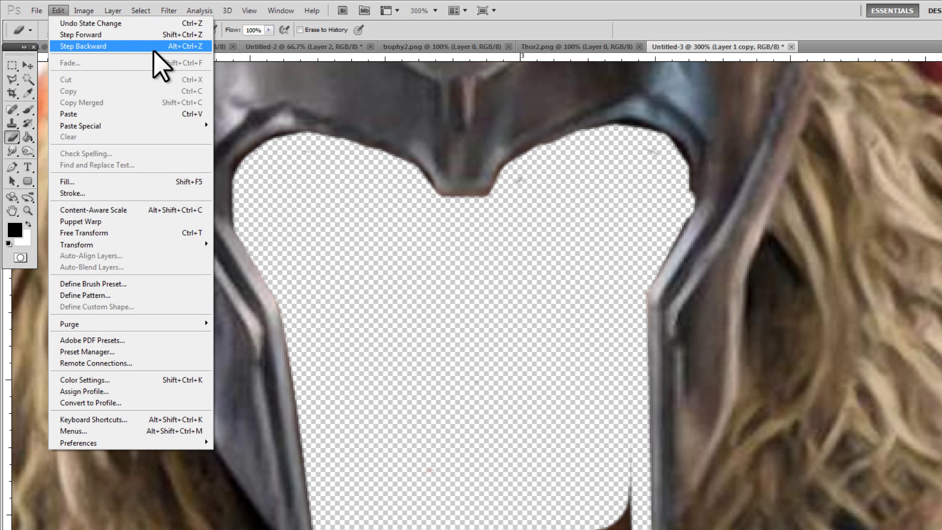
left_click(200, 45)
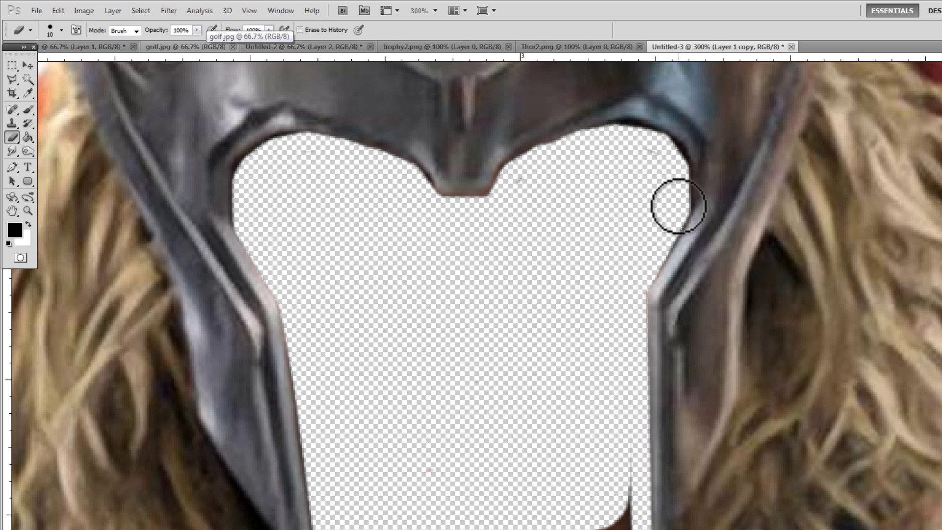
- Erase the helmet's inner right rim, the neck skin and the red collar band below the face hole
mouse_move(680, 201)
left_mouse_down()
mouse_move(664, 147)
mouse_move(626, 134)
mouse_move(561, 147)
mouse_move(521, 172)
left_mouse_up()
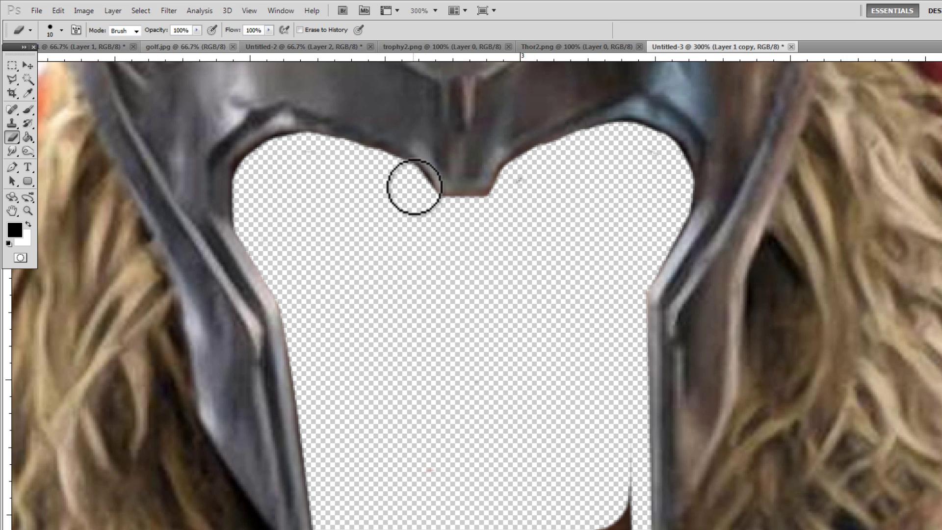
scroll(449, 248, "down", 5)
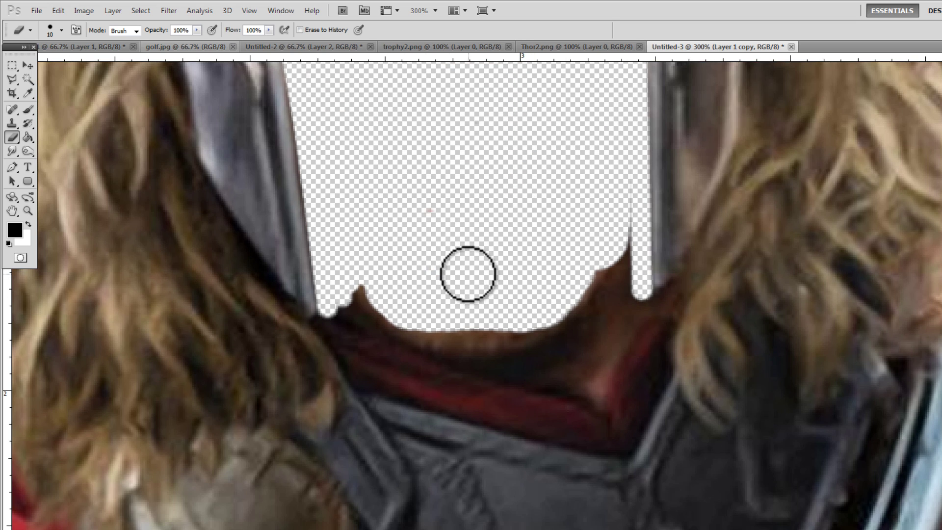
mouse_move(351, 299)
left_mouse_down()
mouse_move(328, 312)
mouse_move(349, 311)
left_mouse_up()
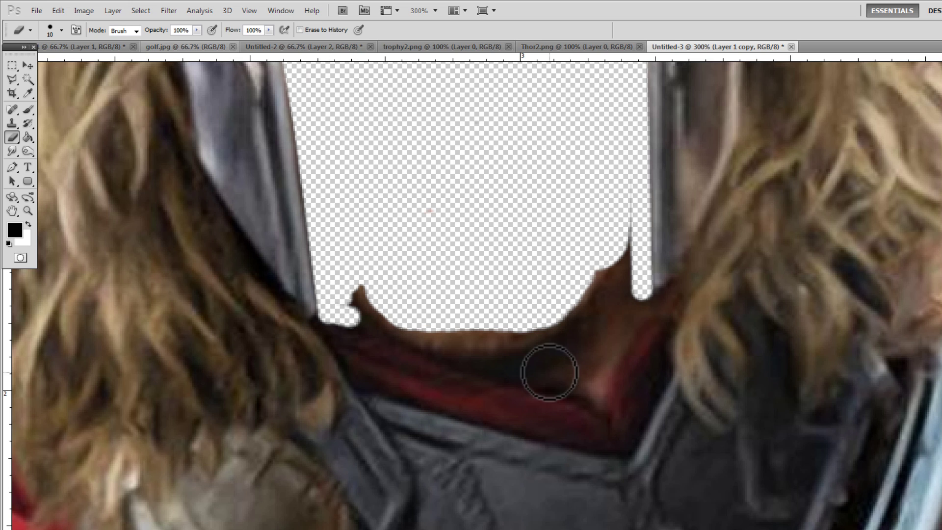
left_click(597, 401, "shift")
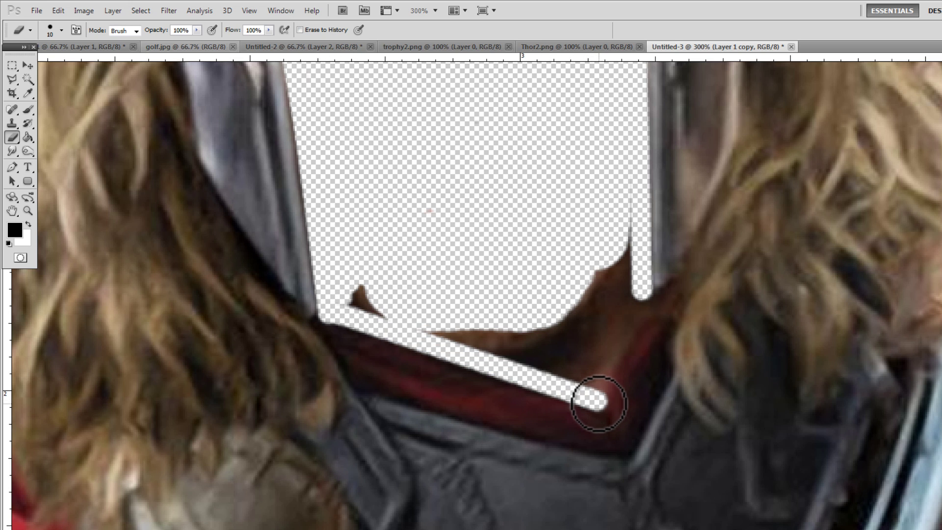
mouse_move(599, 403)
left_mouse_down()
mouse_move(652, 296)
mouse_move(638, 286)
mouse_move(628, 206)
mouse_move(628, 270)
mouse_move(601, 273)
mouse_move(530, 327)
mouse_move(462, 335)
mouse_move(353, 290)
mouse_move(367, 308)
mouse_move(460, 349)
mouse_move(590, 376)
mouse_move(595, 367)
mouse_move(514, 345)
mouse_move(600, 359)
mouse_move(574, 354)
mouse_move(575, 336)
mouse_move(635, 331)
mouse_move(539, 332)
mouse_move(610, 285)
mouse_move(589, 300)
mouse_move(611, 294)
mouse_move(624, 316)
left_mouse_up()
left_click_drag(351, 304, 551, 360)
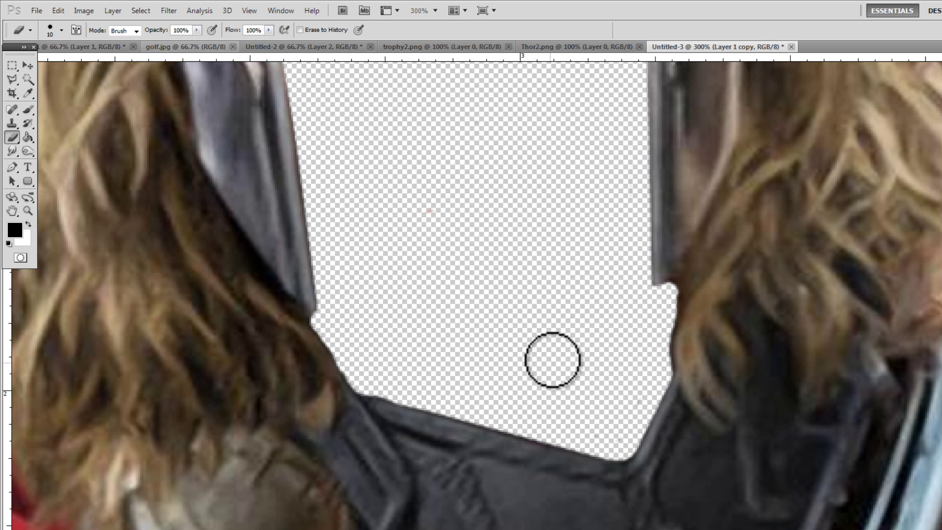
scroll(542, 319, "down", 3)
scroll(542, 319, "down", 3)
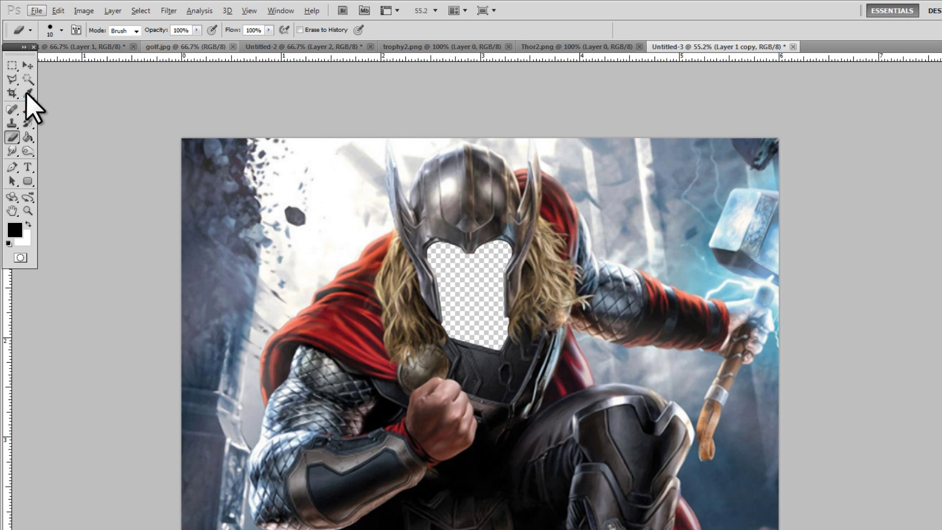
- Save the image as 'Thor Face' in PNG format, accepting the default PNG options
left_click(36, 10)
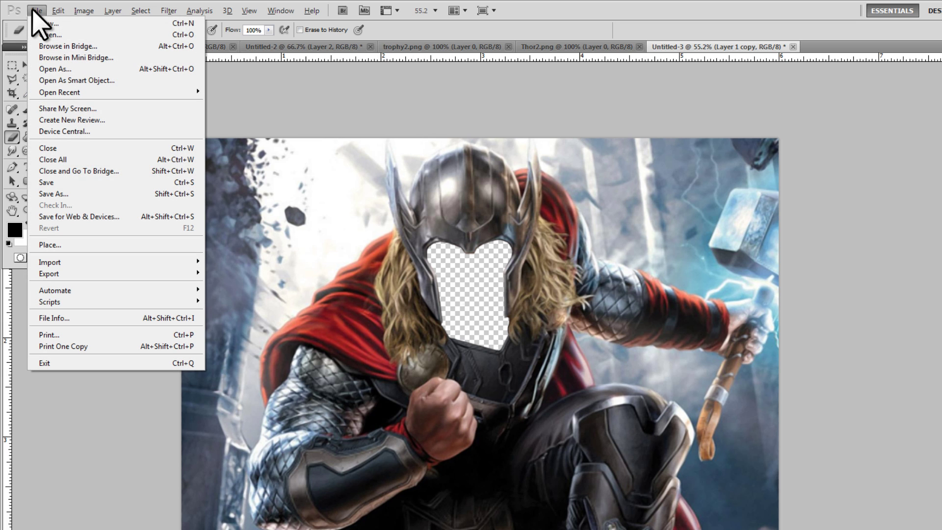
left_click(54, 193)
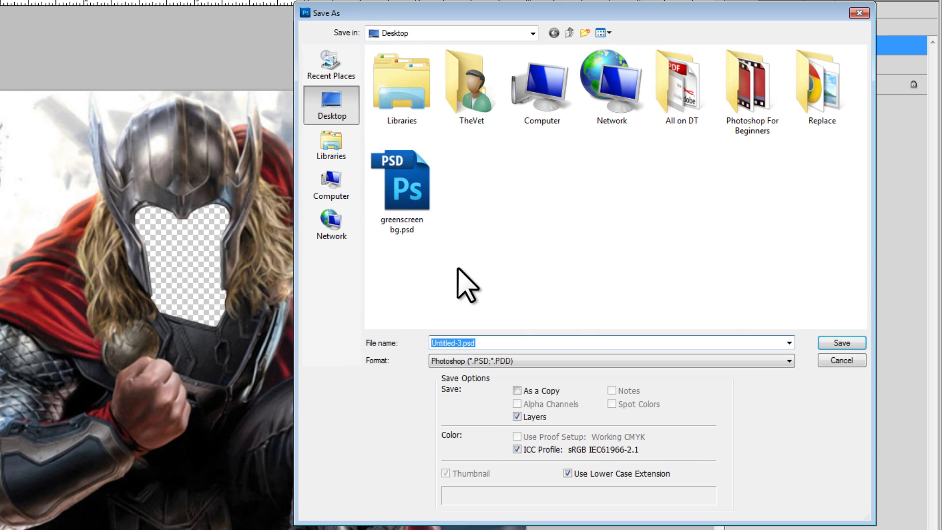
type("Thor")
key("BackSpace")
key("BackSpace")
type("or Face")
key("Tab")
key("Down")
key("Down")
key("Down")
key("Down")
key("Down")
key("alt+Down")
key("Down")
key("Down")
key("Down")
key("Down")
key("Down")
key("Down")
key("Down")
key("Down")
key("Down")
key("Down")
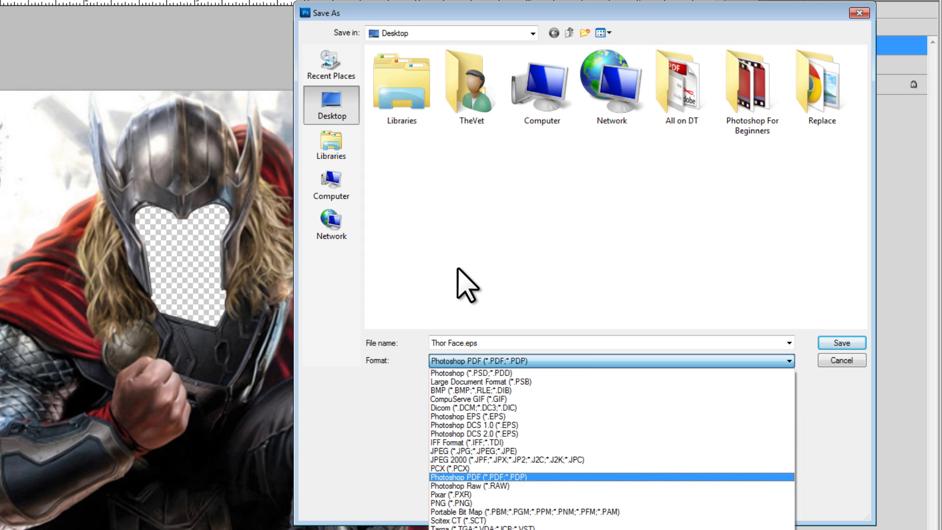
key("Return")
left_click(842, 343)
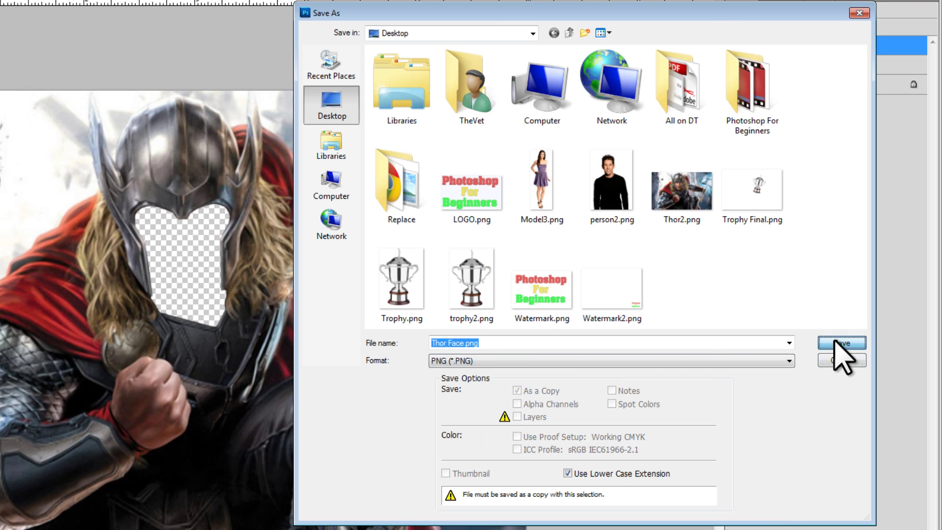
left_click(324, 174)
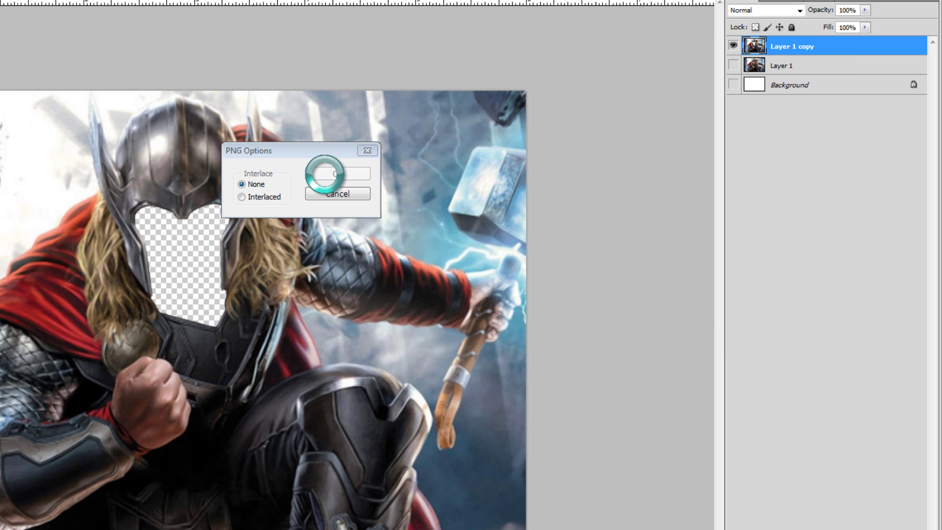